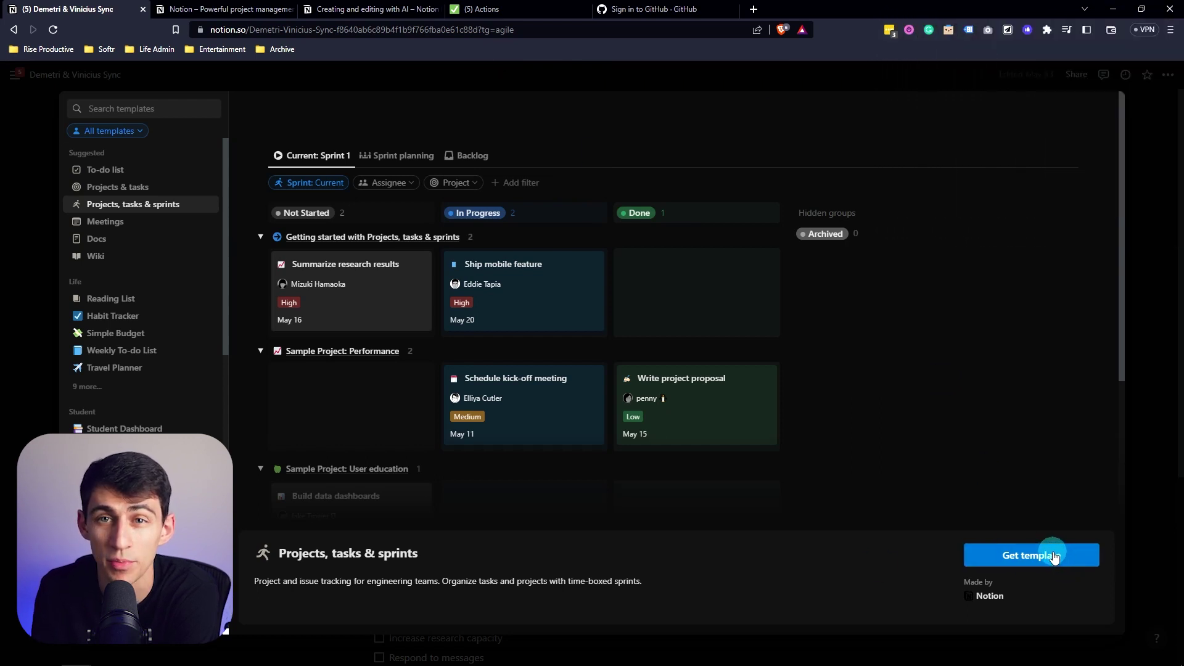
Step: Add the Projects, tasks & sprints template to the workspace
{"action": "left_click", "coordinate": [1040, 569]}
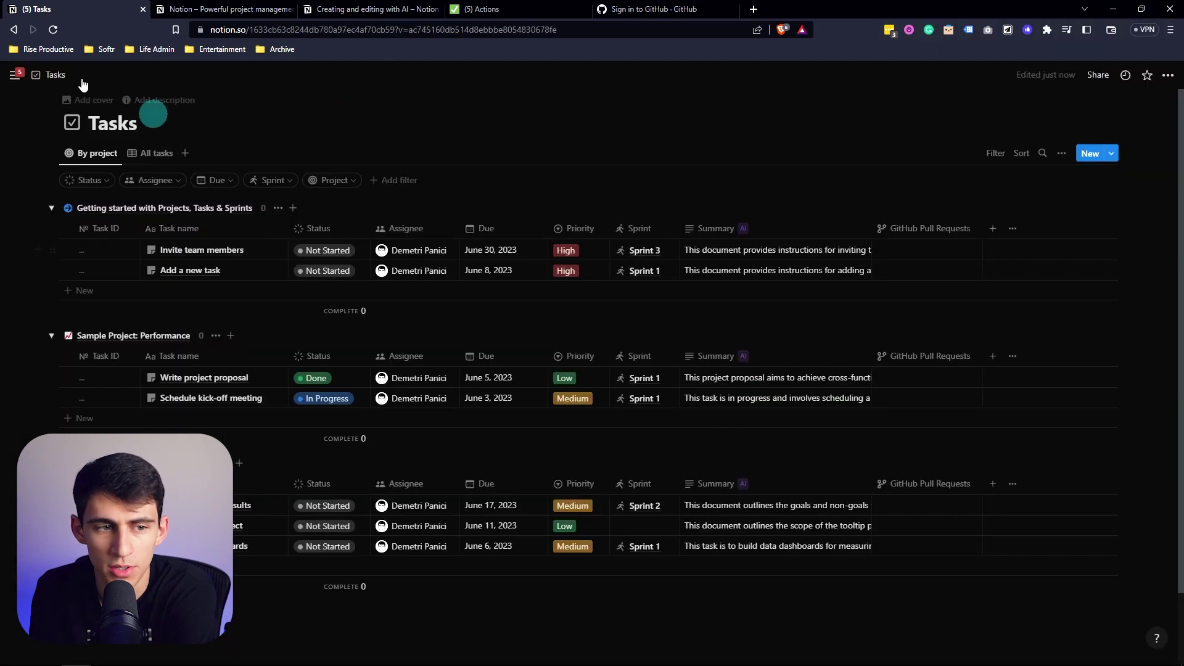
Step: Look over the top of the Notion Projects product page in the other browser tab
{"action": "left_click", "coordinate": [228, 9]}
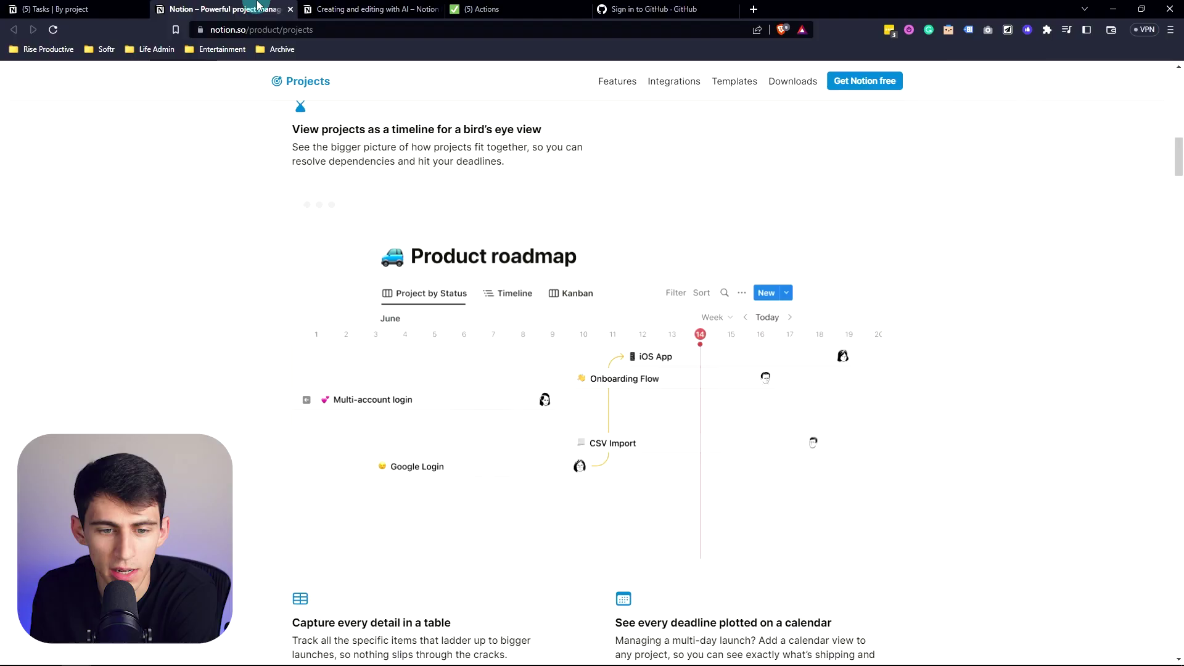
{"action": "scroll", "coordinate": [542, 424], "scroll_direction": "up", "scroll_amount": 15}
{"action": "scroll", "coordinate": [543, 424], "scroll_direction": "up", "scroll_amount": 2}
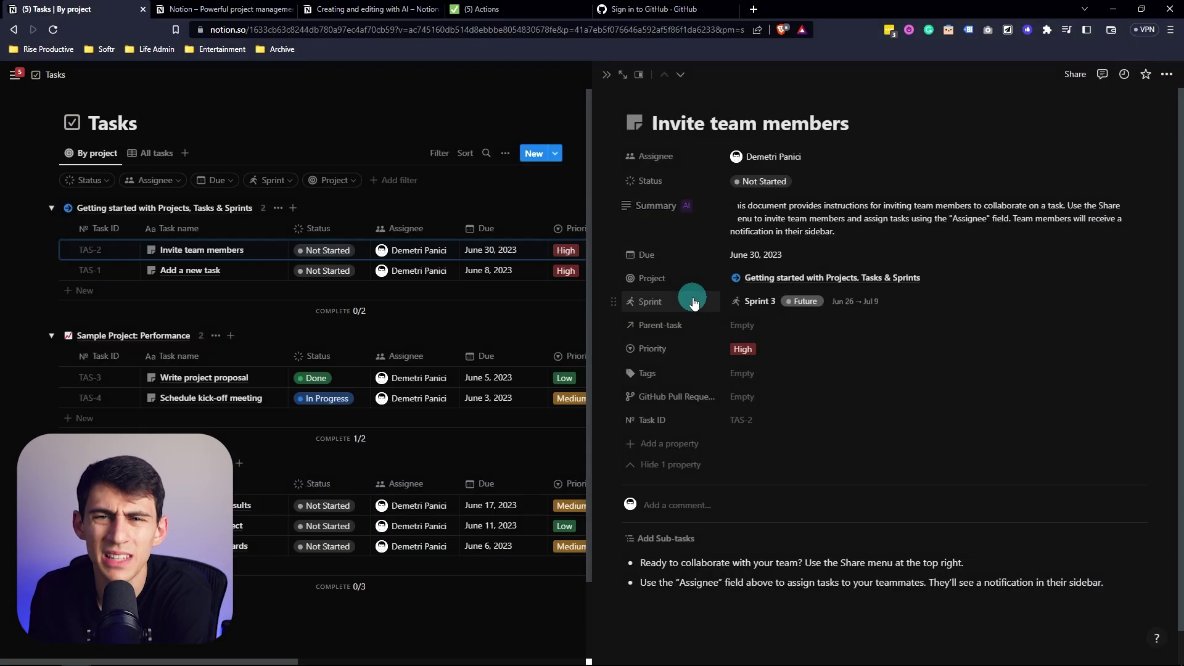
Step: Add the suggested Estimates property in its Points variant to the Invite team members task
{"action": "left_click", "coordinate": [663, 206]}
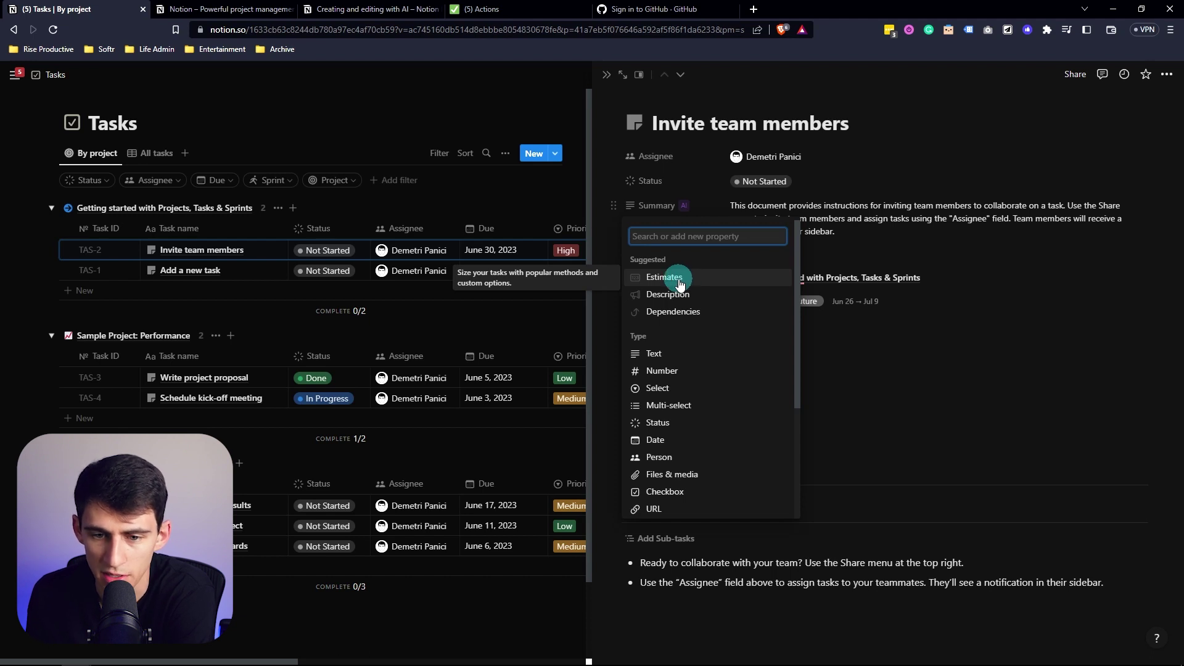
{"action": "left_click", "coordinate": [680, 283]}
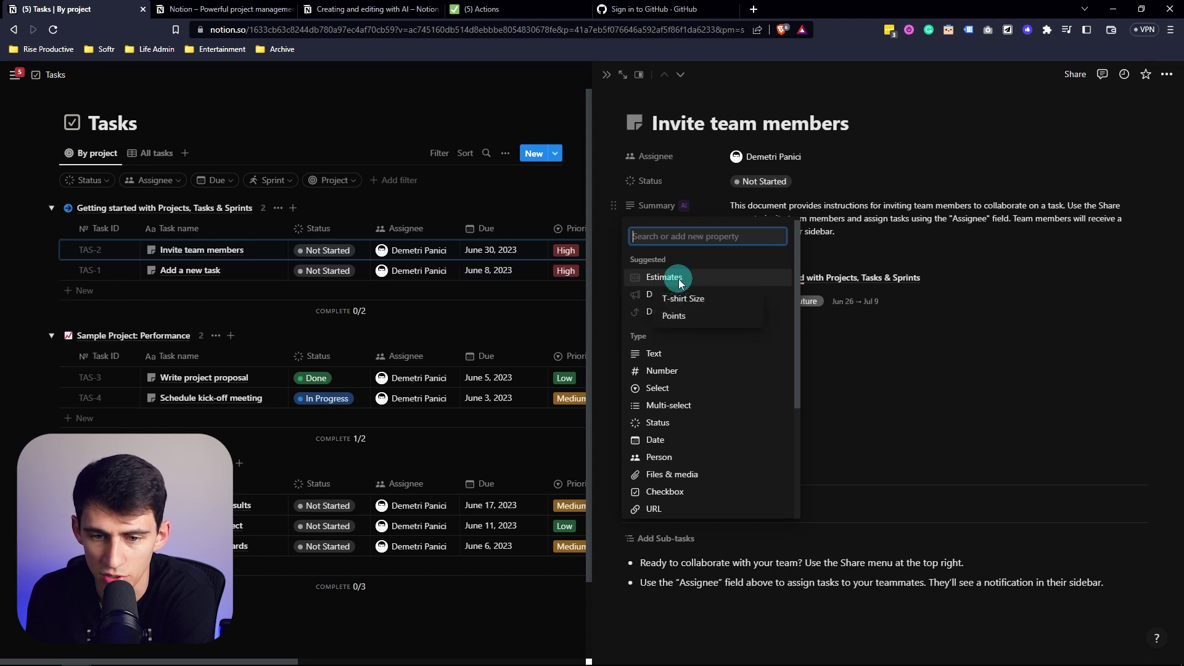
{"action": "left_click", "coordinate": [688, 316]}
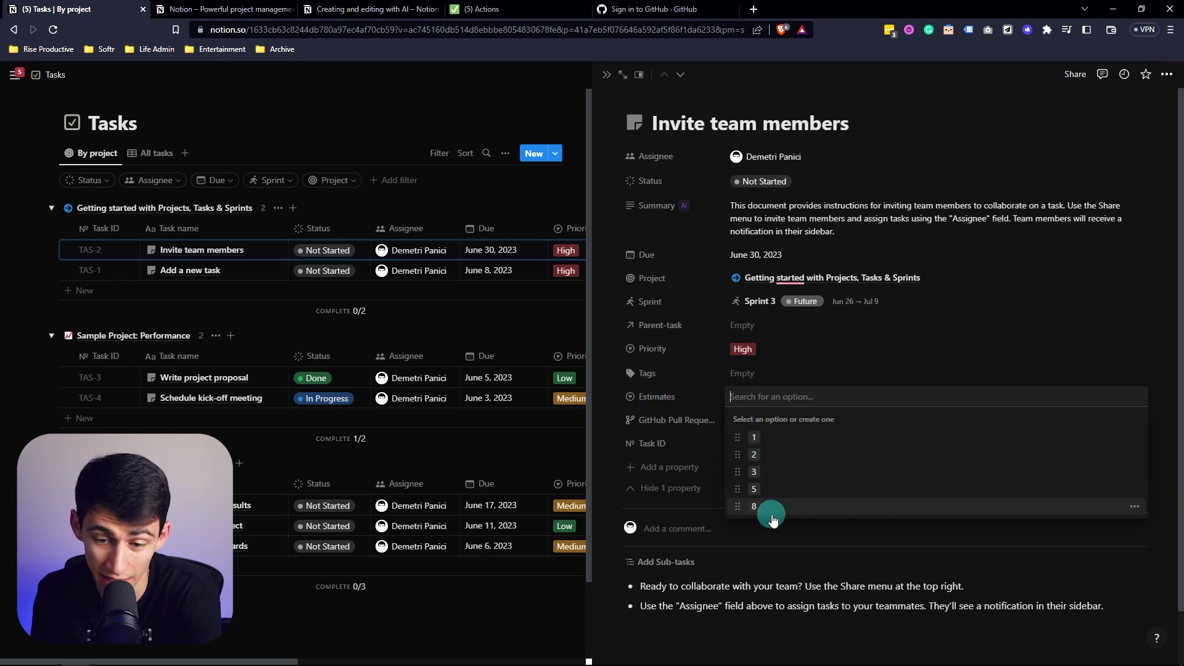
{"action": "left_click", "coordinate": [691, 404]}
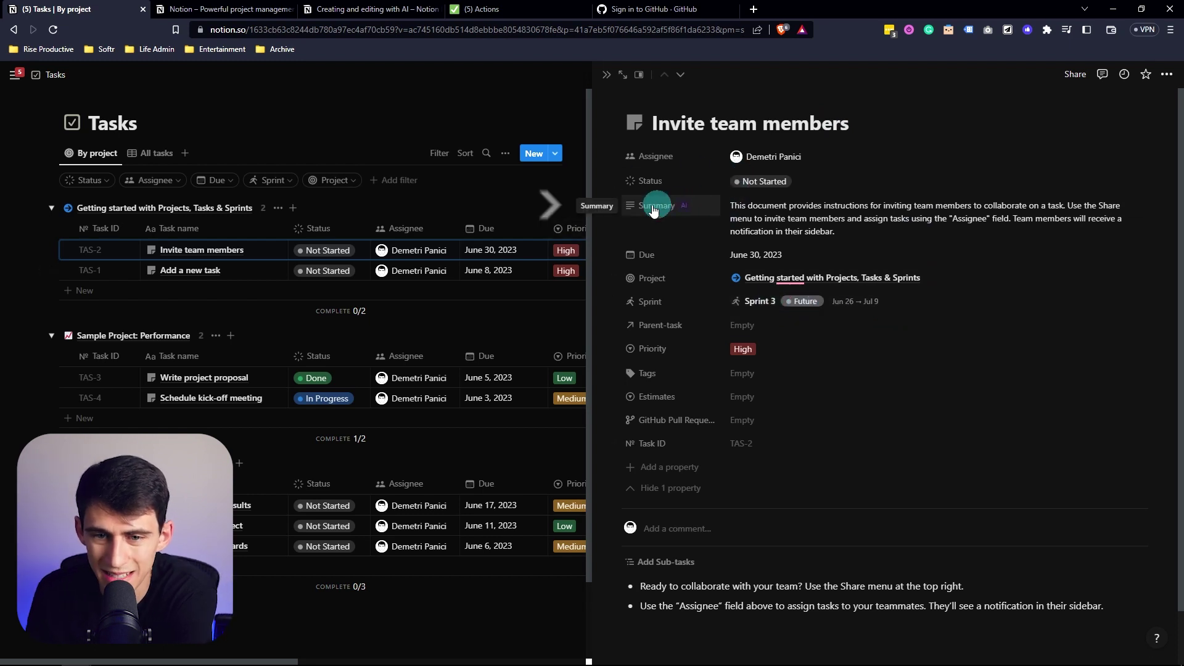
Step: Add a Text property to the Invite team members task and view its AI autofill fill options
{"action": "left_click", "coordinate": [666, 467]}
{"action": "left_click", "coordinate": [672, 274]}
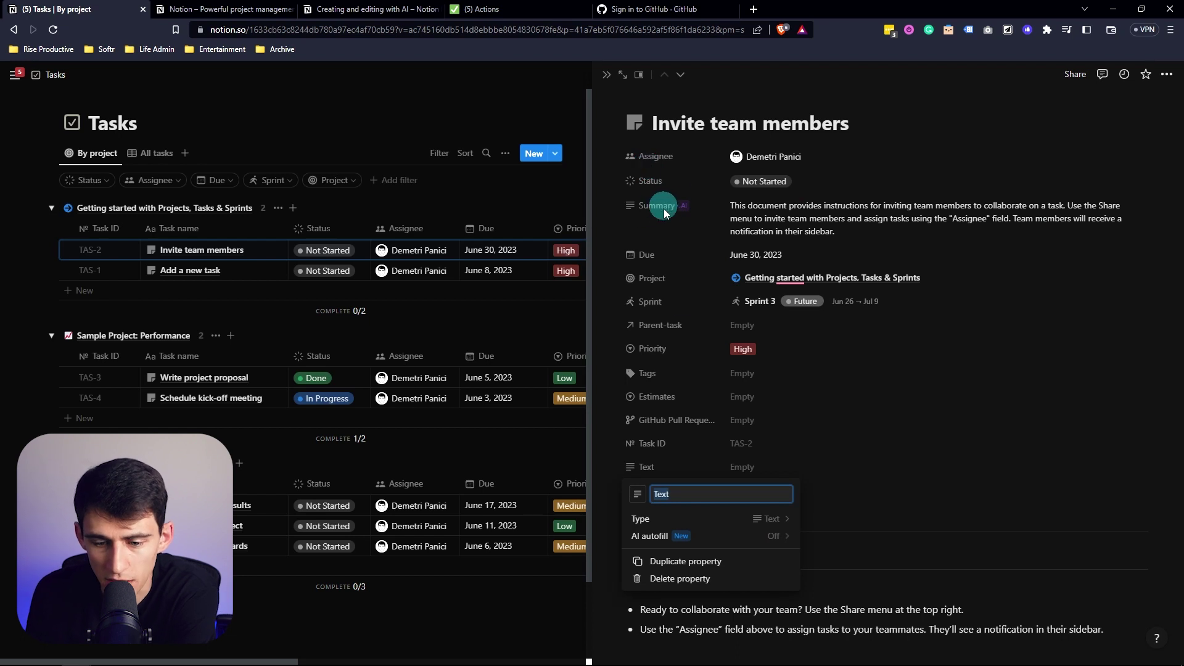
{"action": "left_click", "coordinate": [653, 536]}
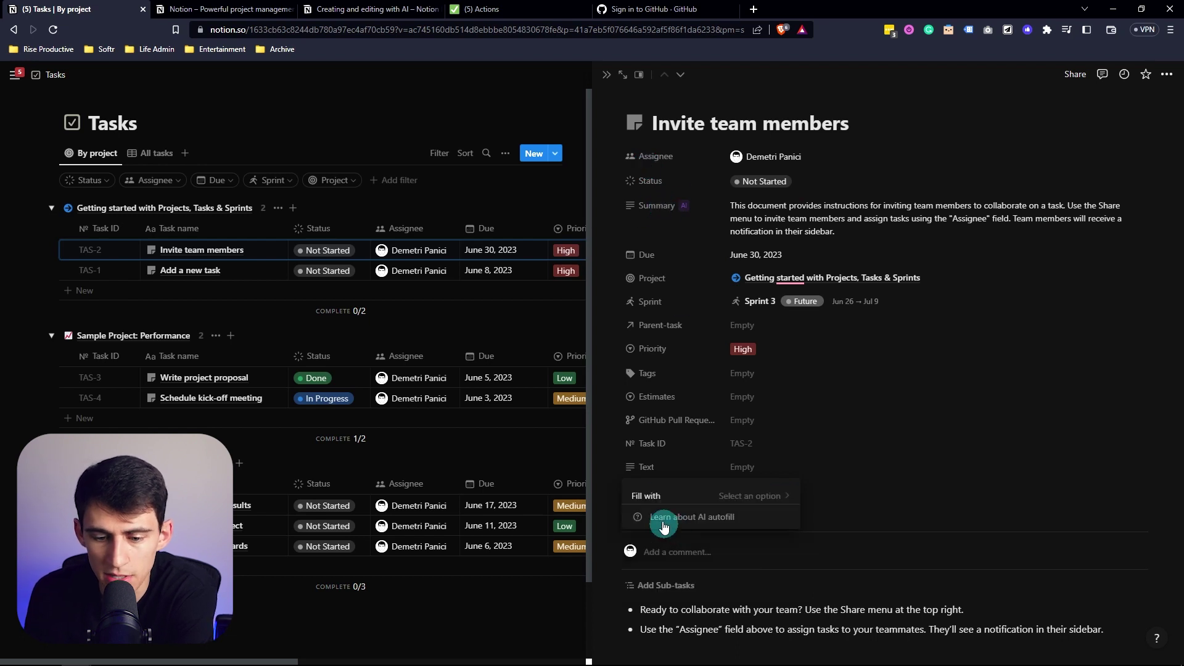
{"action": "left_click", "coordinate": [752, 504]}
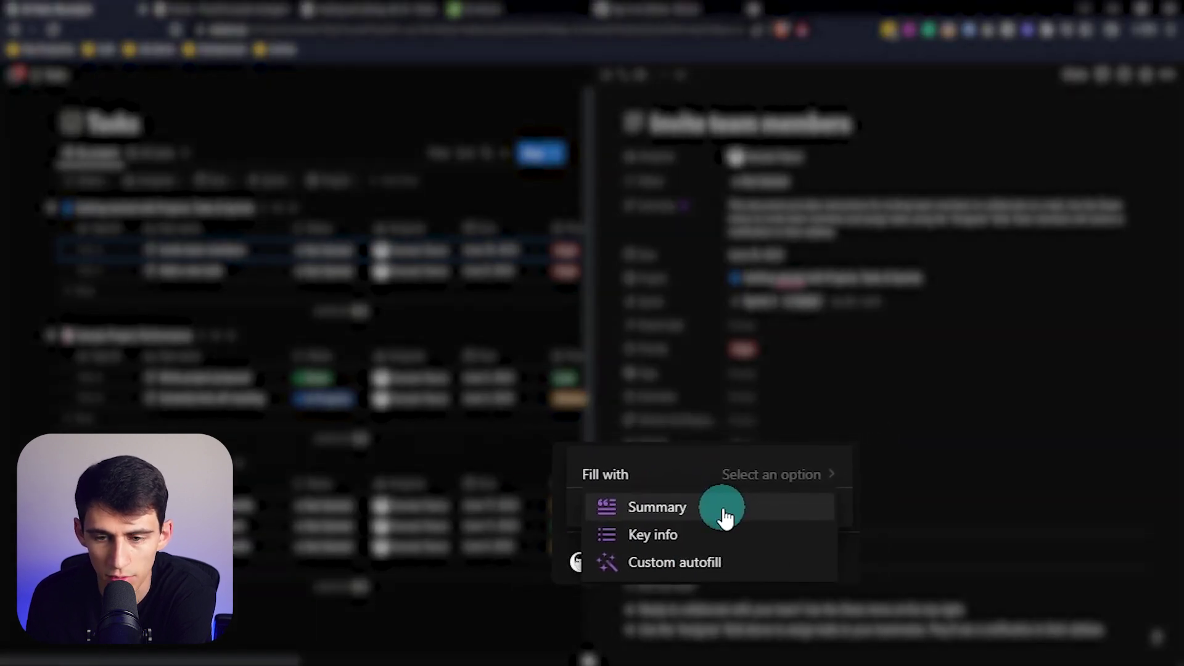
{"action": "key", "text": "Escape"}
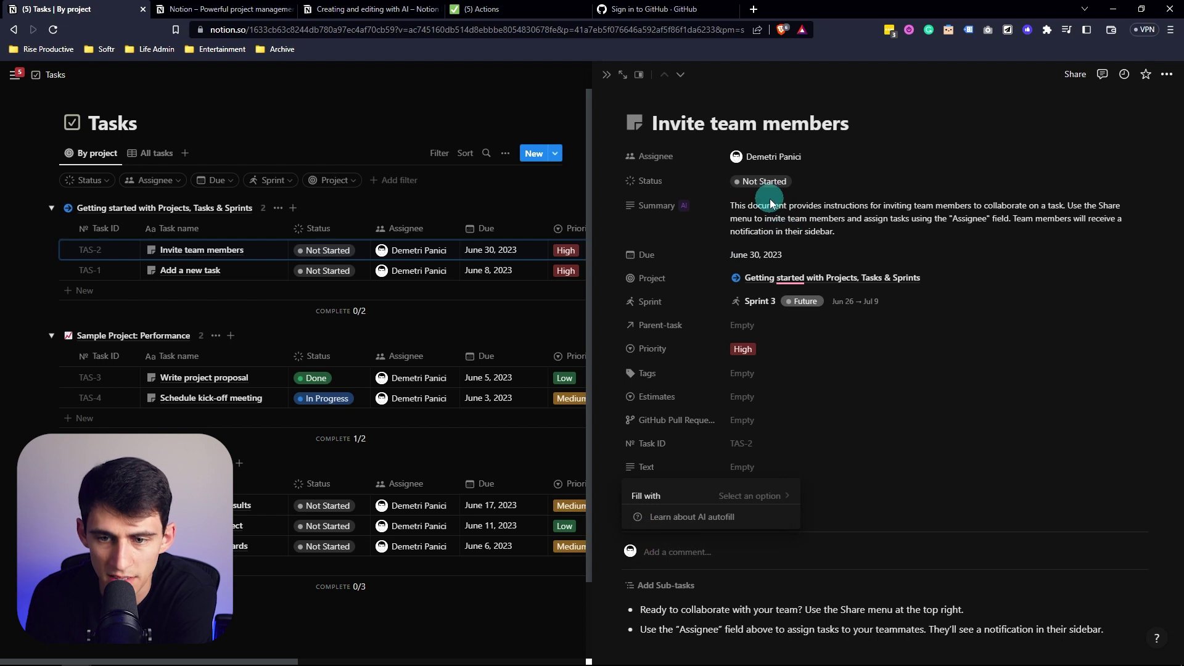
{"action": "left_click", "coordinate": [737, 216]}
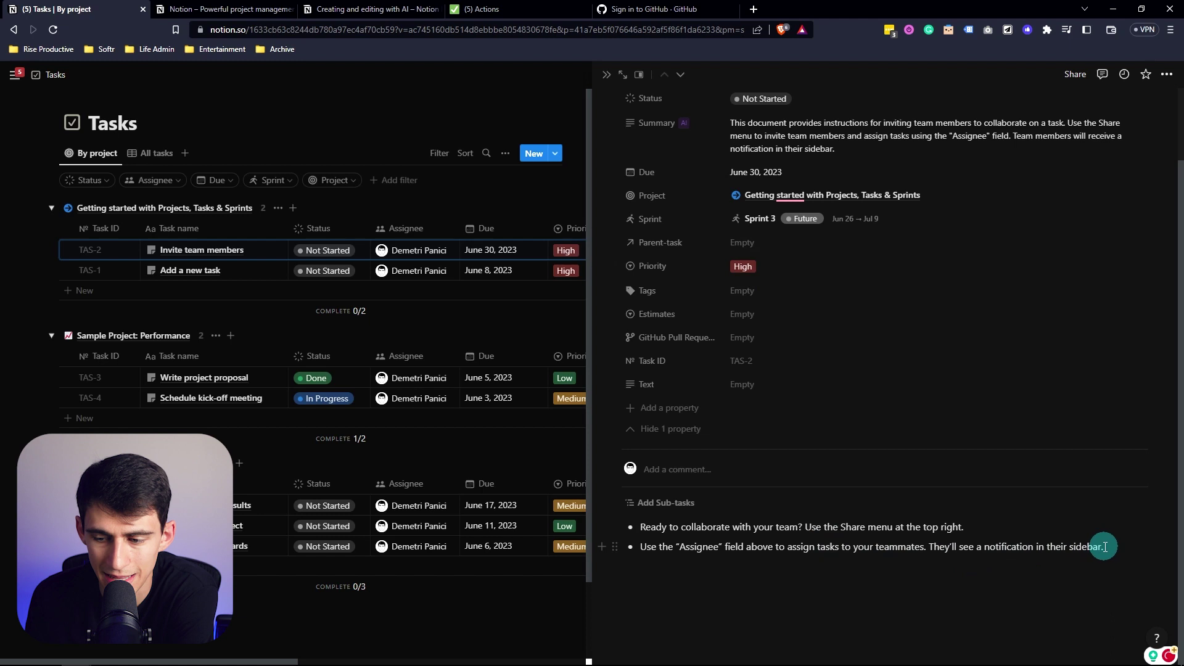
{"action": "left_click_drag", "start_coordinate": [1104, 546], "coordinate": [624, 526]}
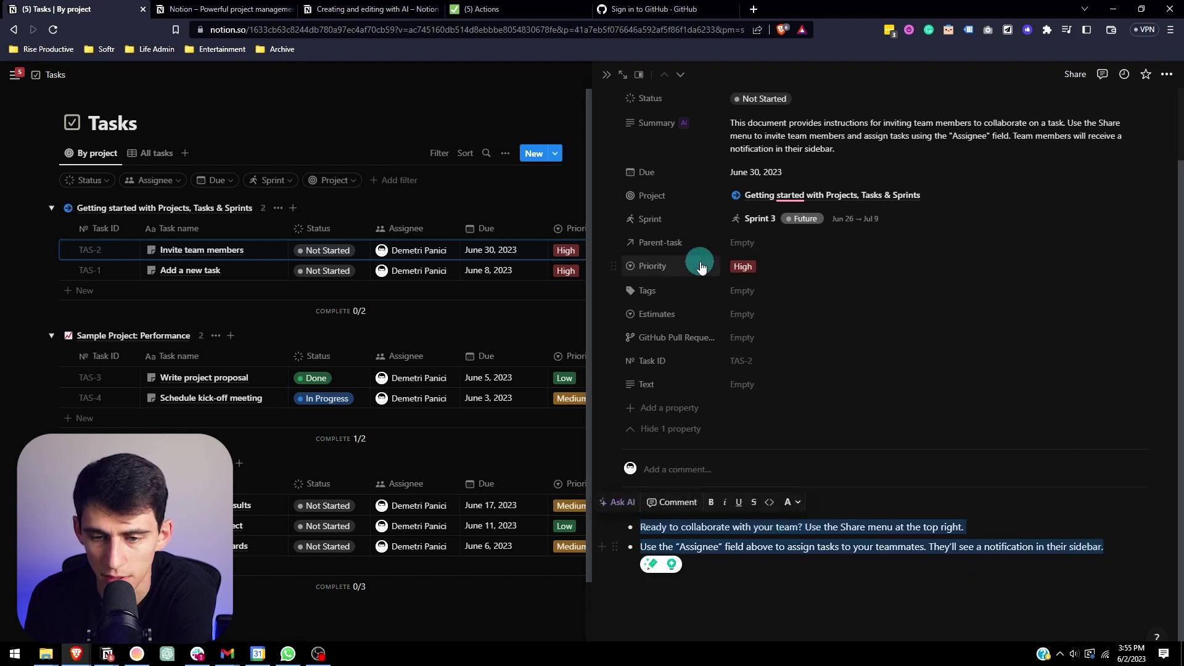
Step: Add a task named "Create YouTube Videos" to the Getting started with Projects, Tasks & Sprints group and open its page
{"action": "left_click", "coordinate": [133, 291]}
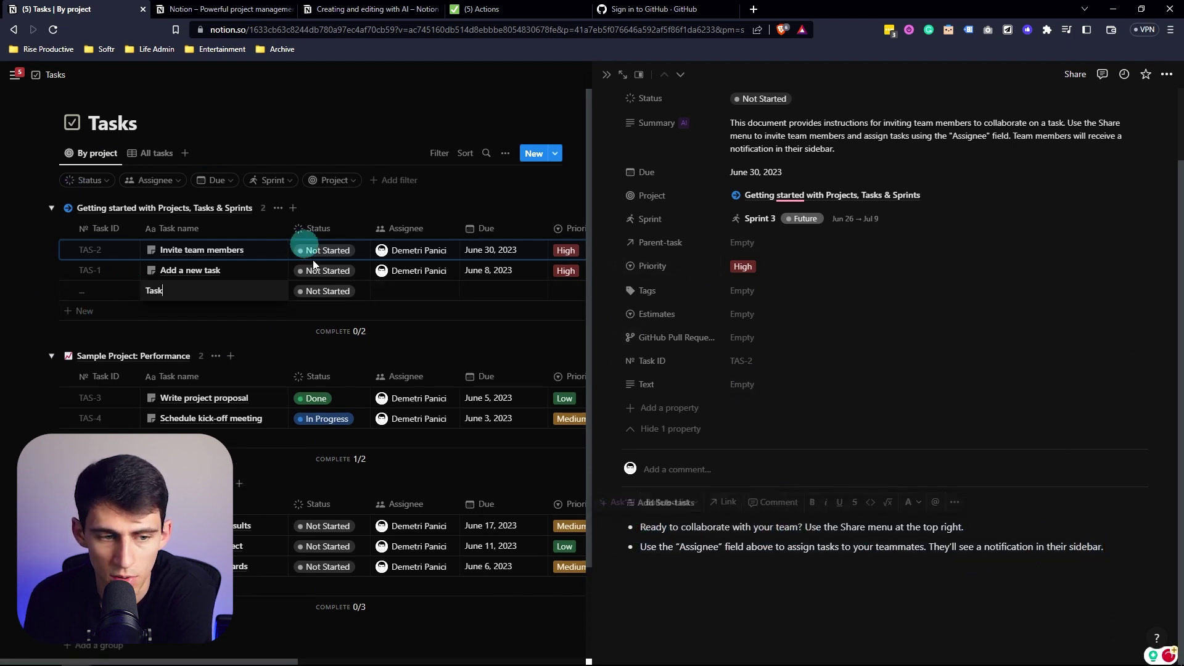
{"action": "left_click", "coordinate": [265, 291]}
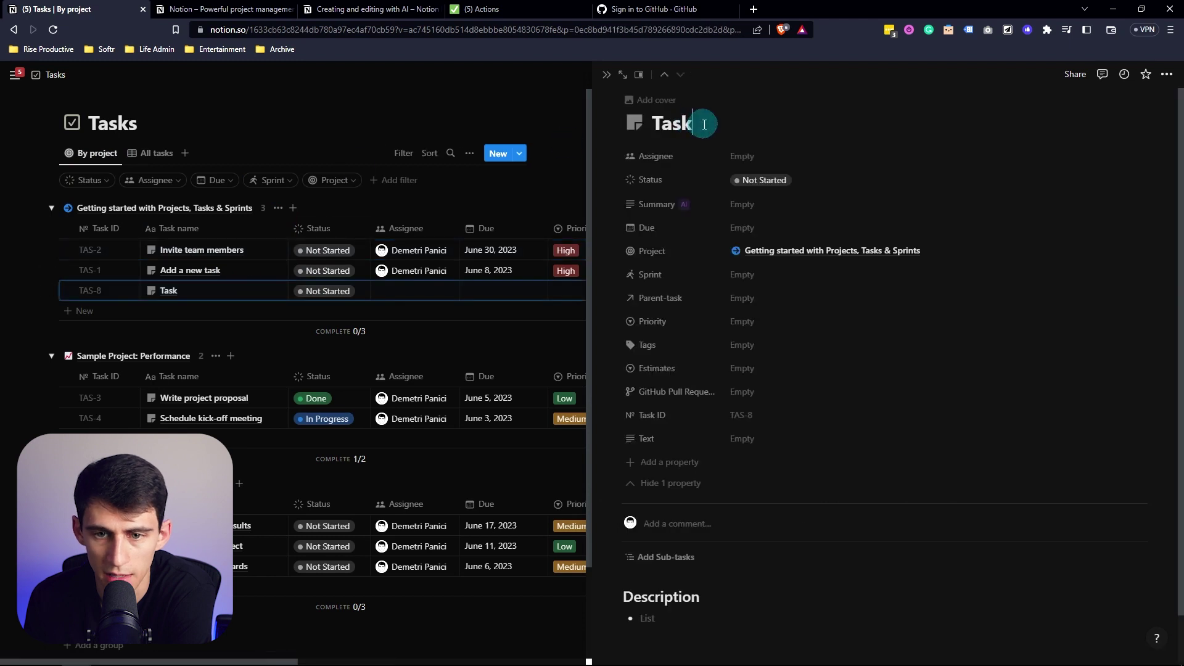
{"action": "double_click", "coordinate": [702, 122]}
{"action": "type", "text": "Create YouTube Video"}
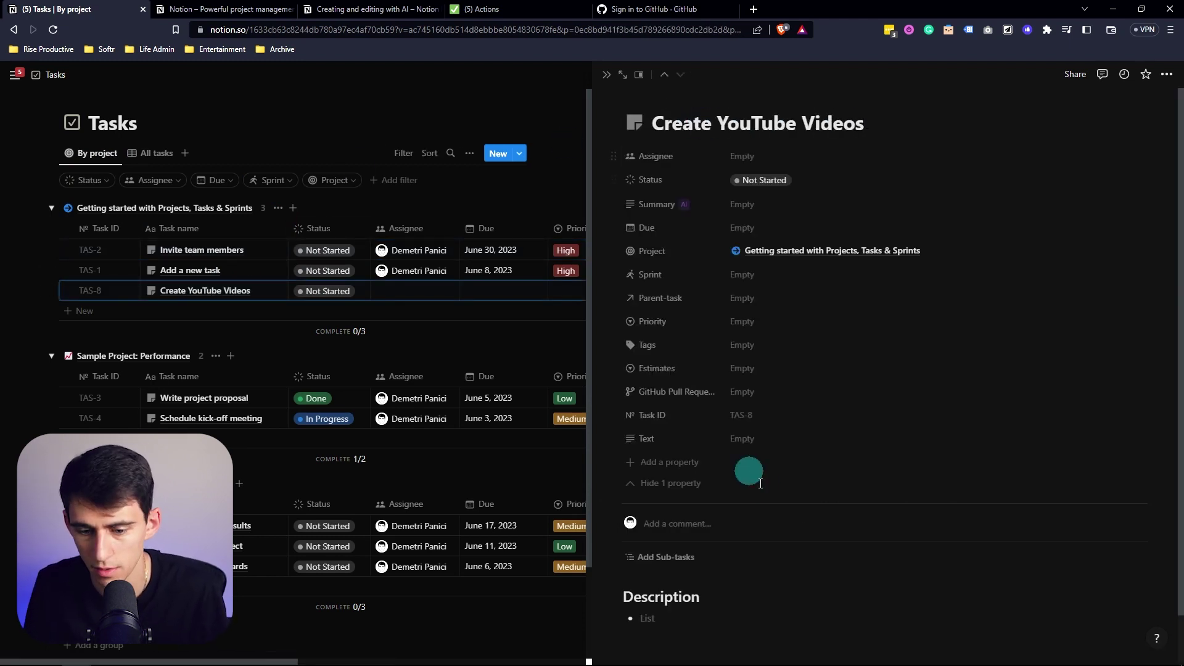
Step: Write the description bullet "Sitting down in front of the camera for 1 hour means people will be able to record about 3 YouTube videos."
{"action": "scroll", "coordinate": [674, 551], "scroll_direction": "down", "scroll_amount": 2}
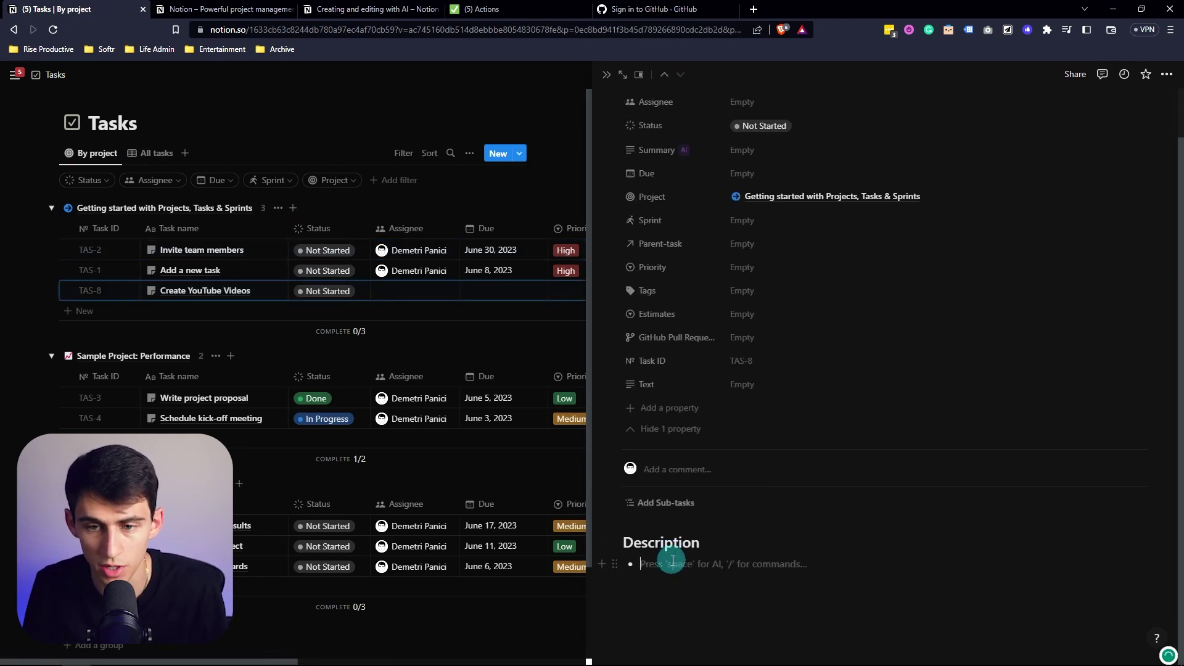
{"action": "scroll", "coordinate": [757, 336], "scroll_direction": "up", "scroll_amount": 2}
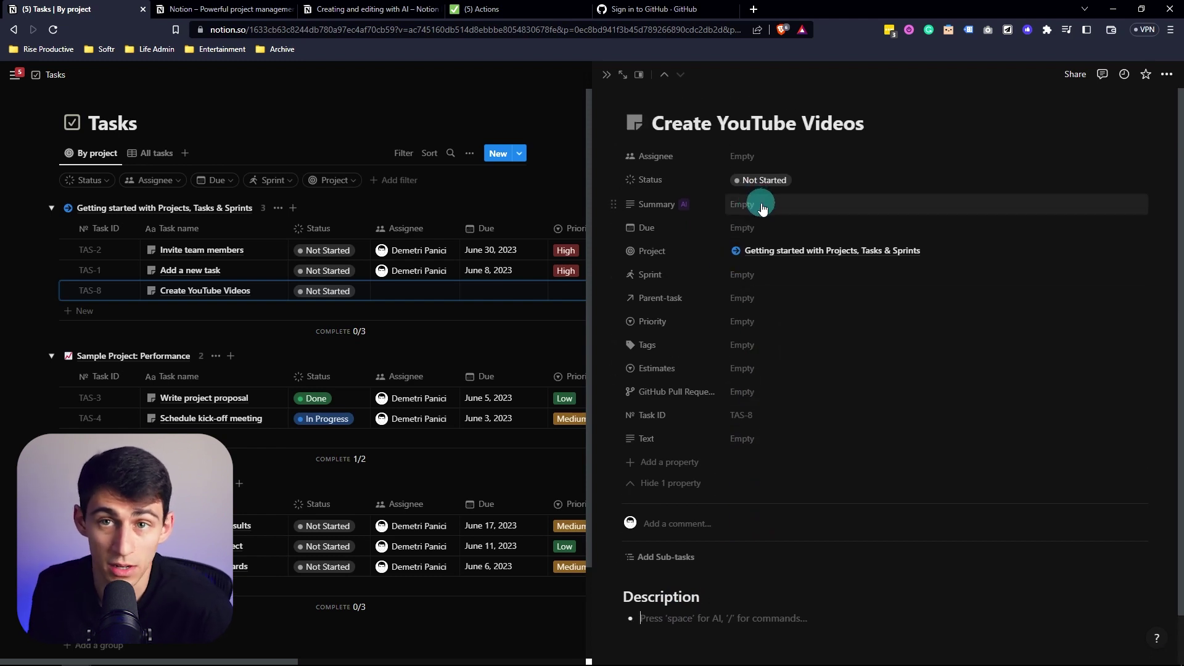
{"action": "scroll", "coordinate": [769, 442], "scroll_direction": "down", "scroll_amount": 2}
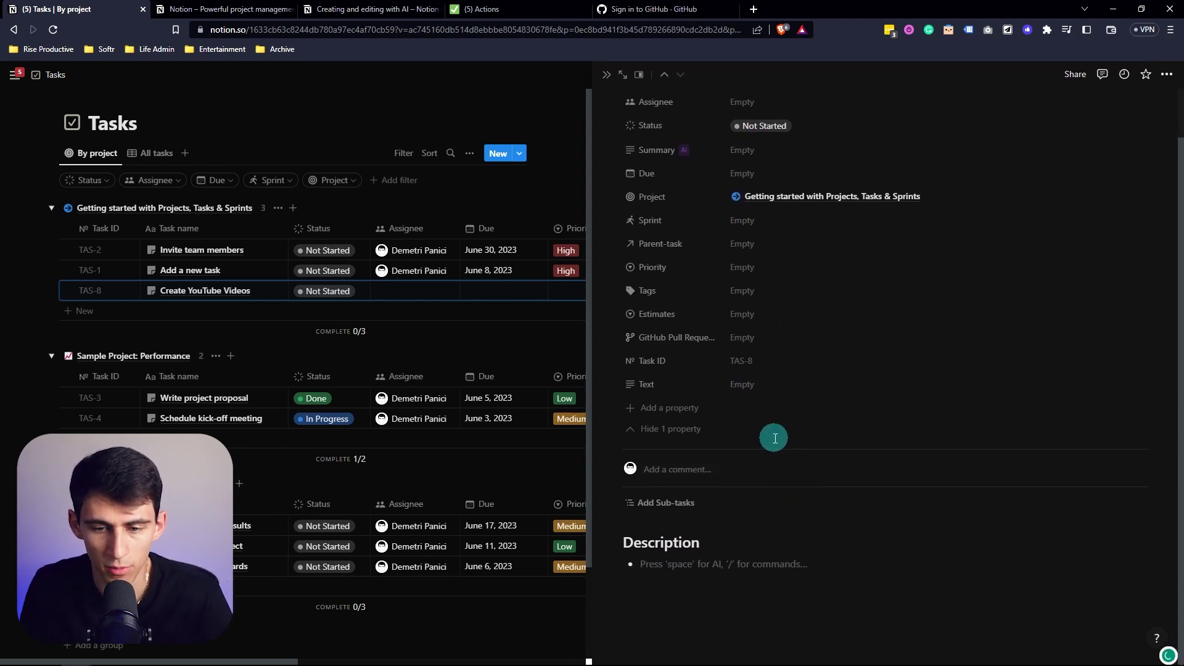
{"action": "type", "text": "Sitting down in front of the camera for 1 hour means people will be able to record about"}
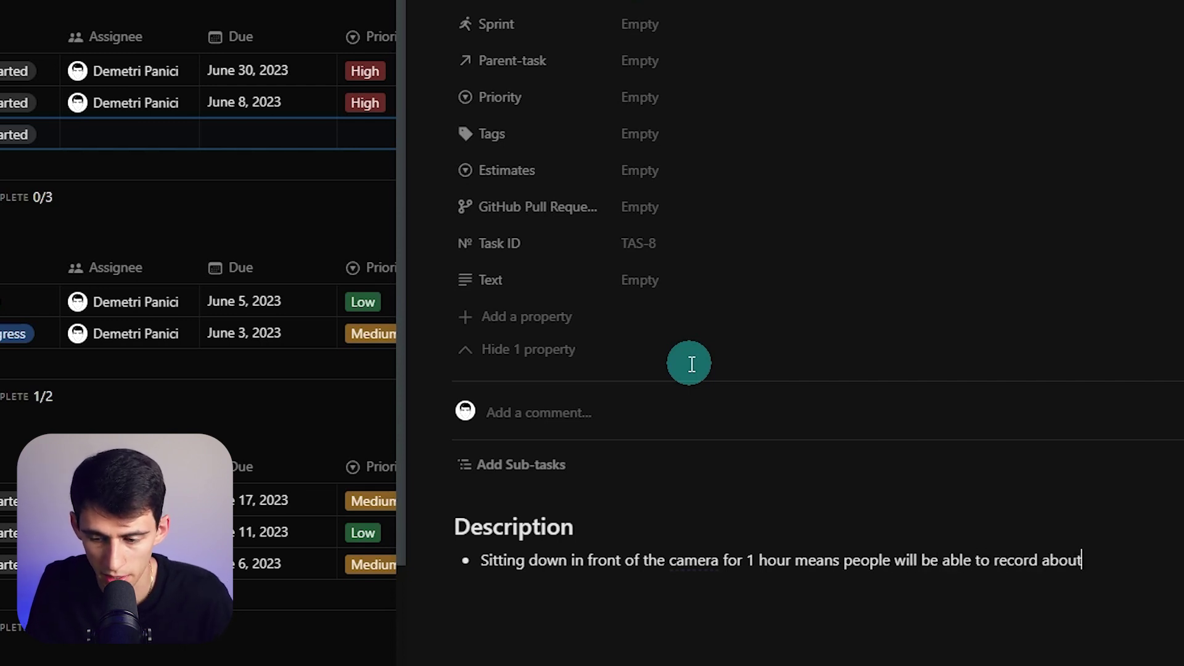
{"action": "type", "text": "ouTube videos."}
Step: Generate the AI summary for the Create YouTube Videos task from its page content
{"action": "left_click", "coordinate": [753, 150]}
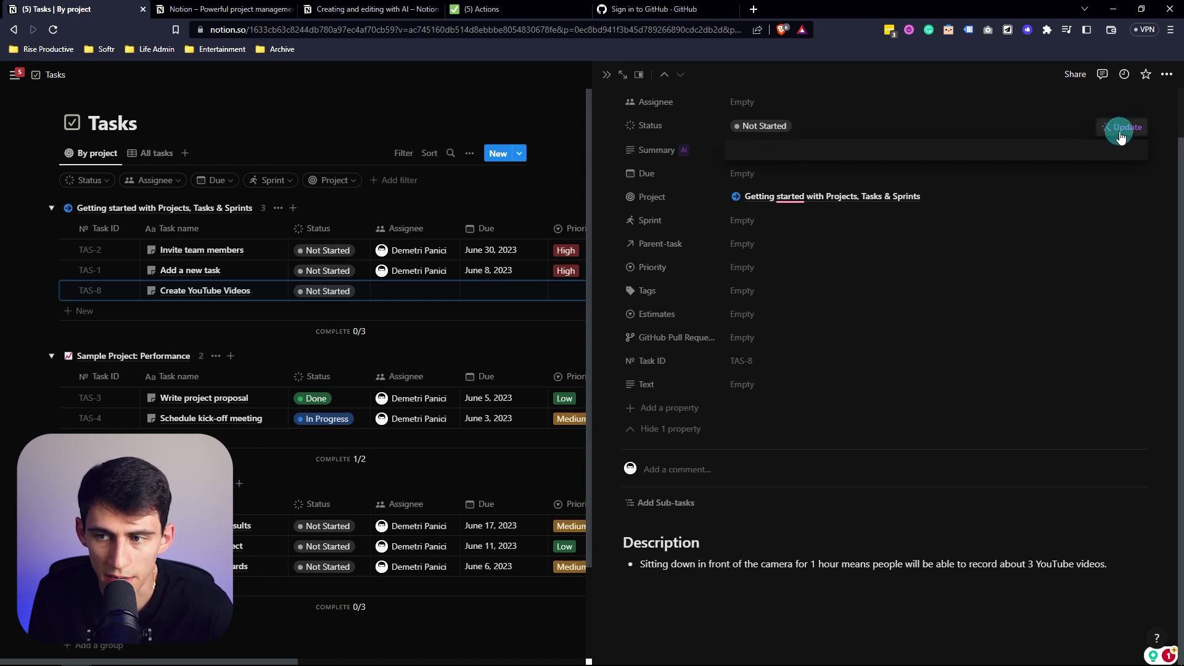
{"action": "left_click", "coordinate": [828, 151]}
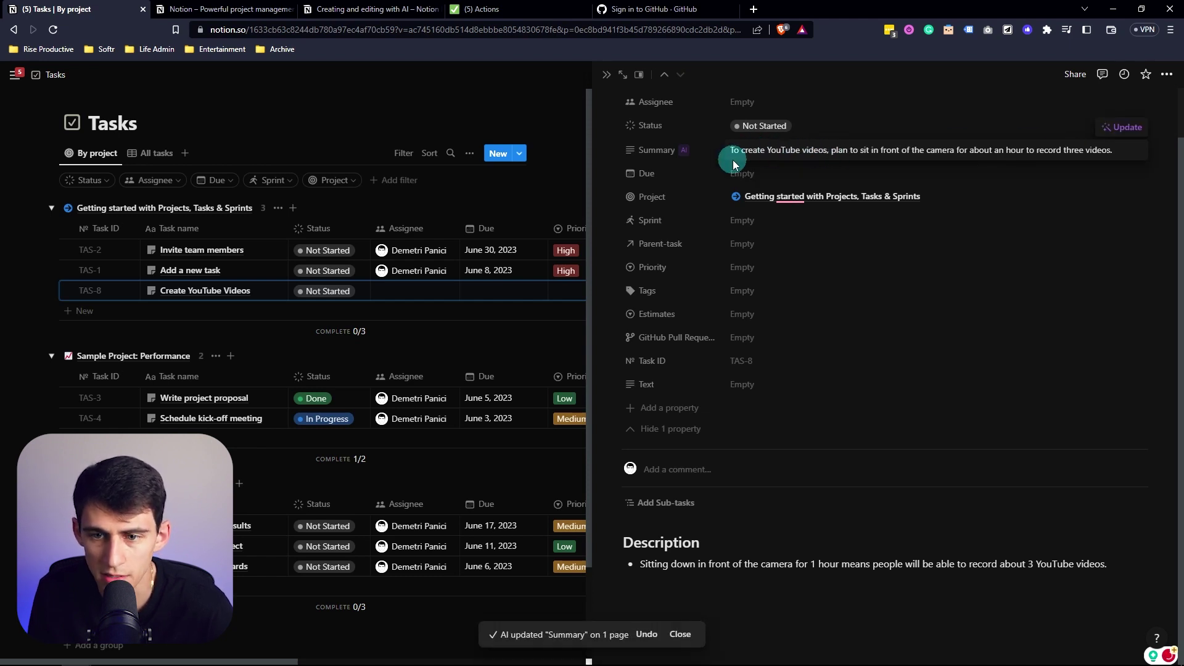
{"action": "scroll", "coordinate": [734, 164], "scroll_direction": "up", "scroll_amount": 2}
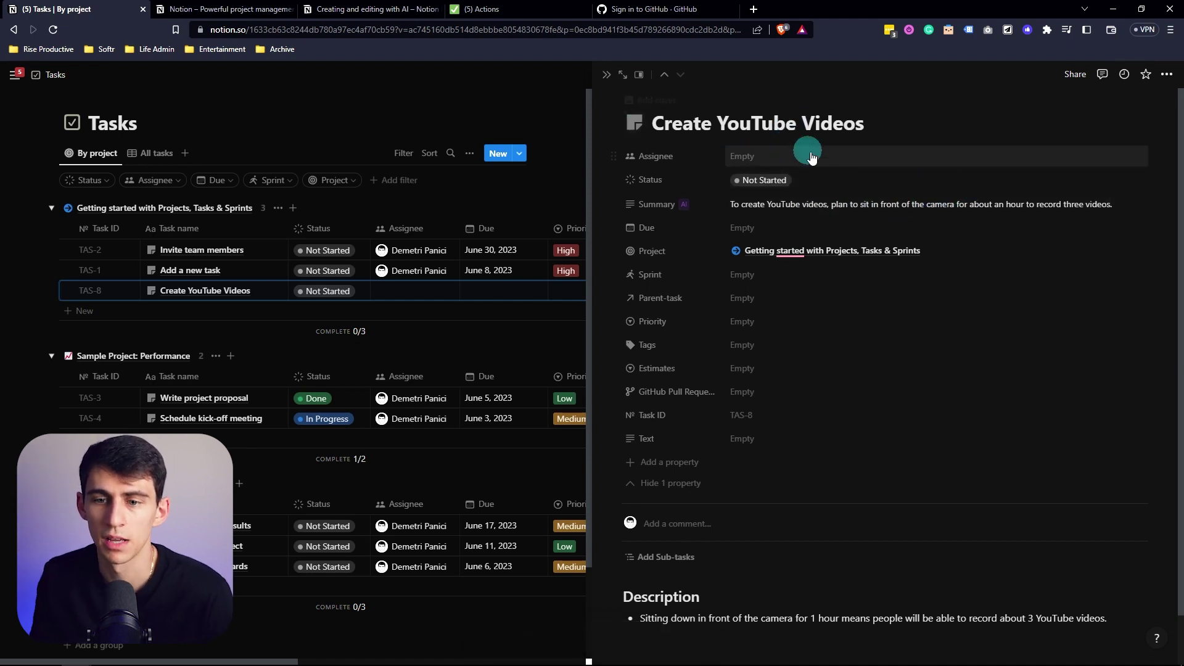
{"action": "scroll", "coordinate": [724, 398], "scroll_direction": "down", "scroll_amount": 1}
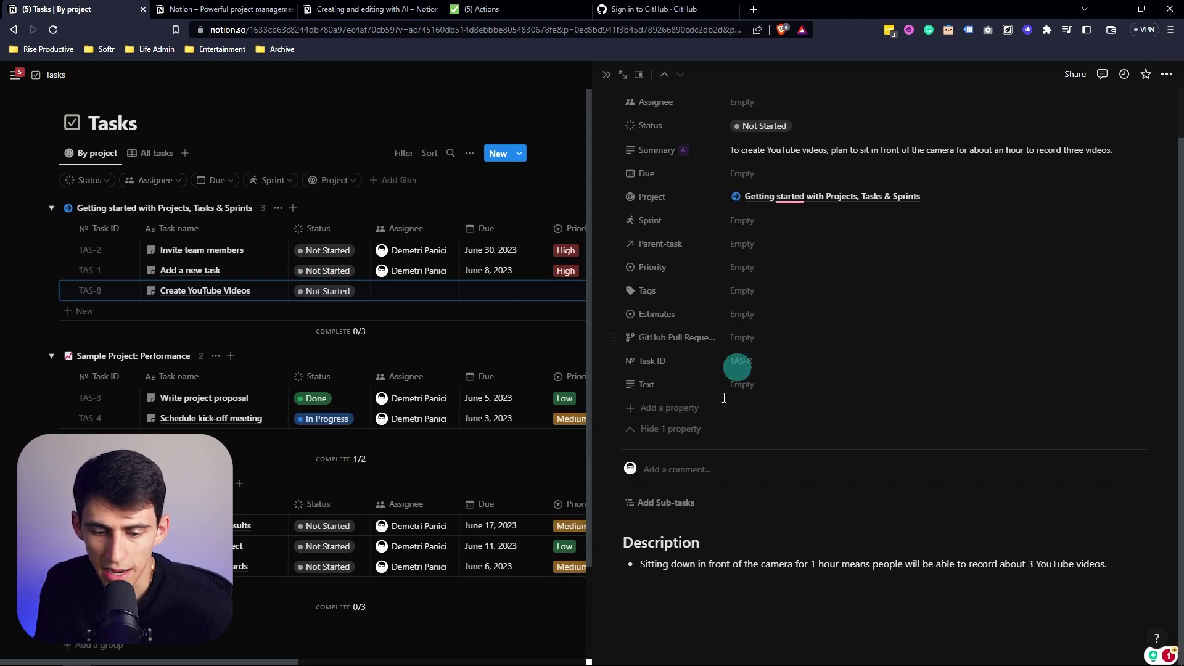
{"action": "scroll", "coordinate": [954, 524], "scroll_direction": "up", "scroll_amount": 1}
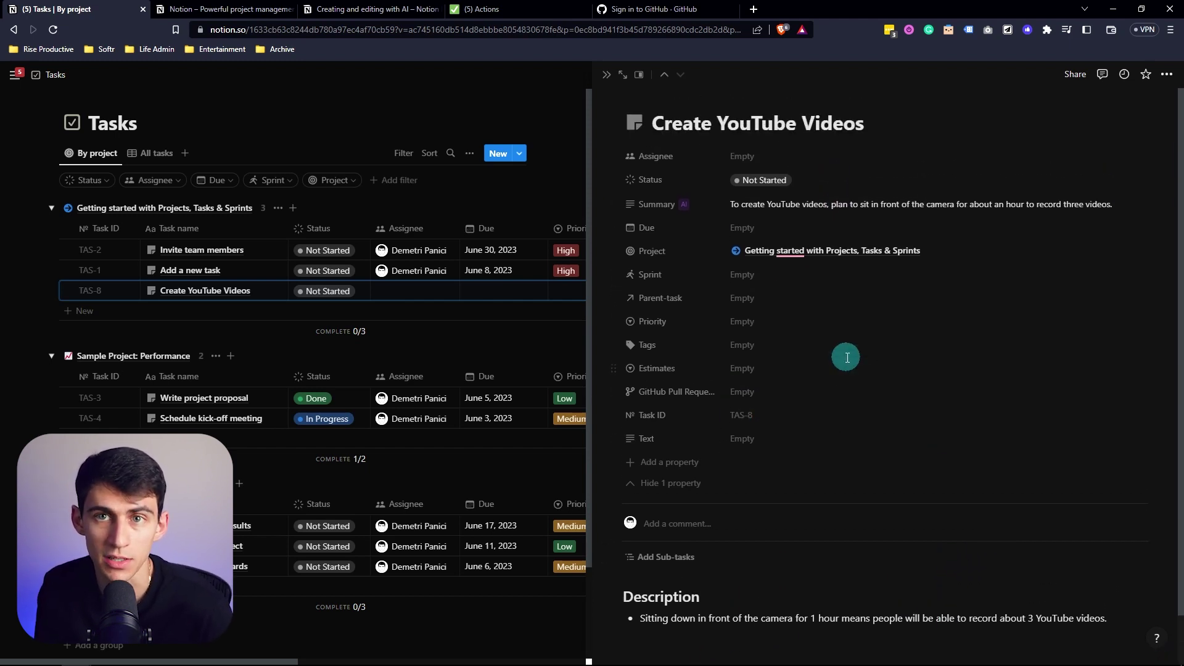
Step: Add a second Text property to the Create YouTube Videos task
{"action": "scroll", "coordinate": [756, 222], "scroll_direction": "down", "scroll_amount": 1}
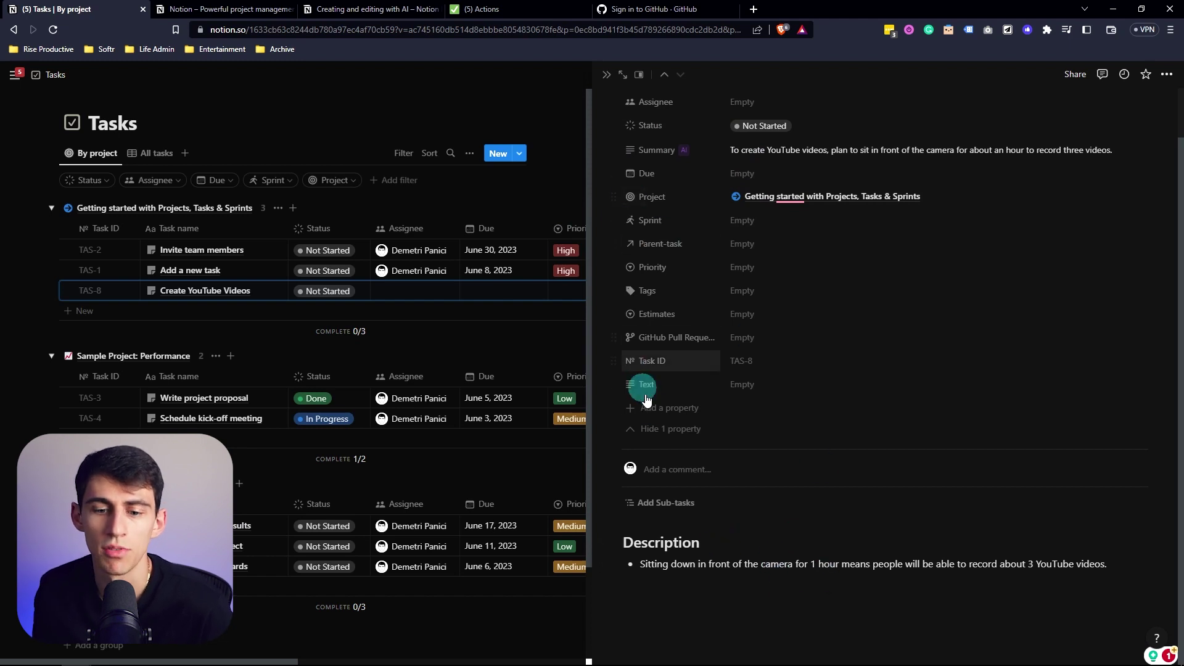
{"action": "left_click", "coordinate": [658, 407]}
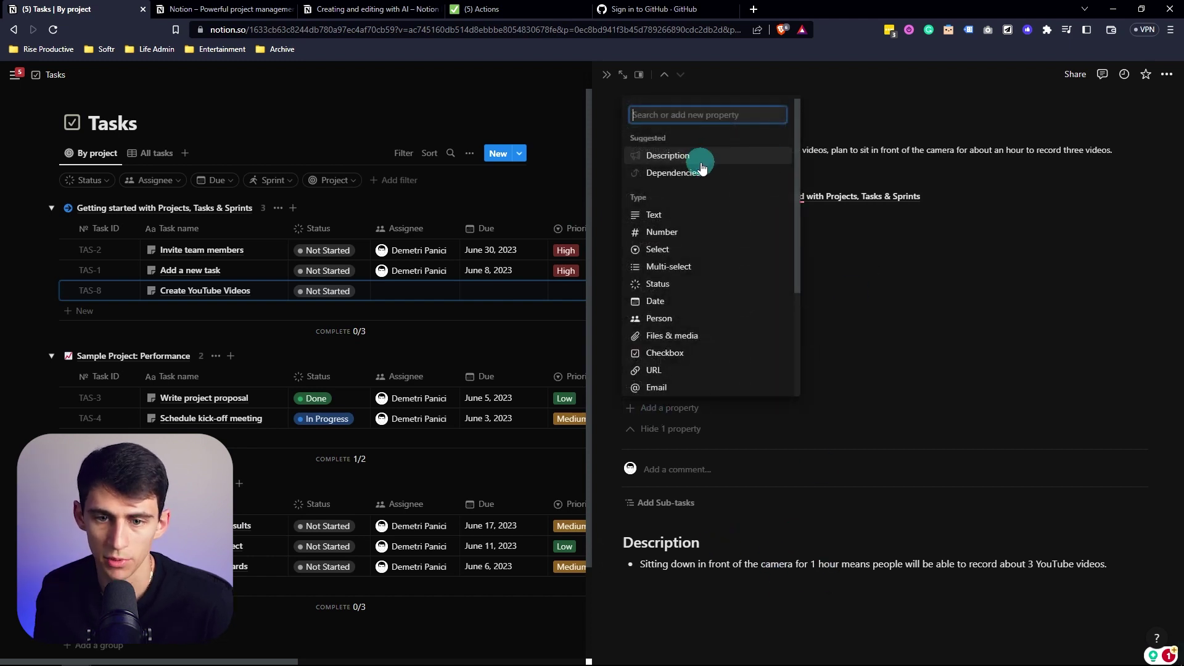
{"action": "type", "text": "sum"}
{"action": "key", "text": "BackSpace"}
{"action": "key", "text": "BackSpace"}
{"action": "key", "text": "BackSpace"}
{"action": "left_click", "coordinate": [682, 212]}
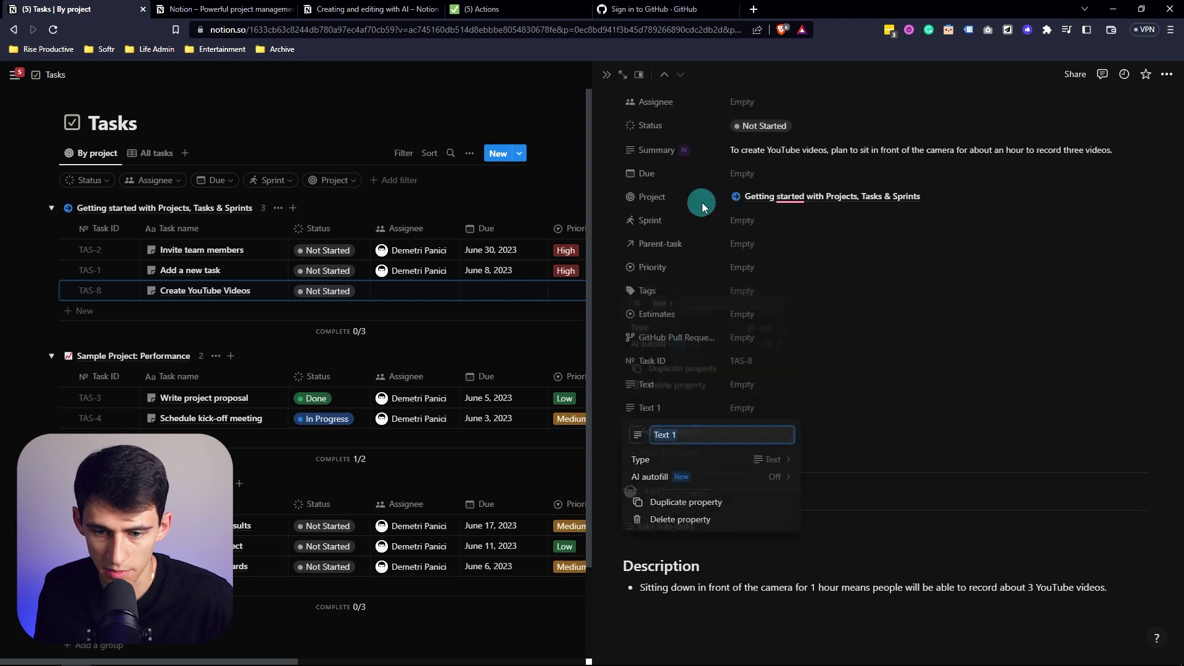
Step: Set the second text property's AI autofill to Key info extracting "Key topics in bullets" and name the property "Key Topics"
{"action": "left_click", "coordinate": [693, 482]}
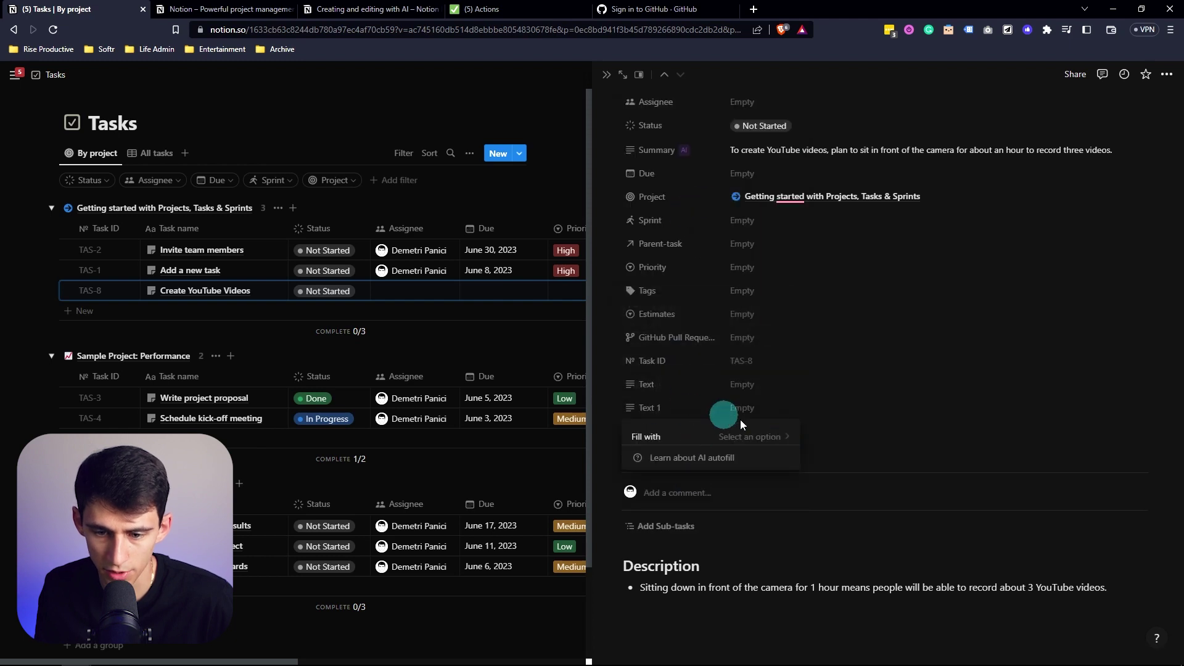
{"action": "left_click", "coordinate": [755, 435]}
{"action": "left_click", "coordinate": [672, 474]}
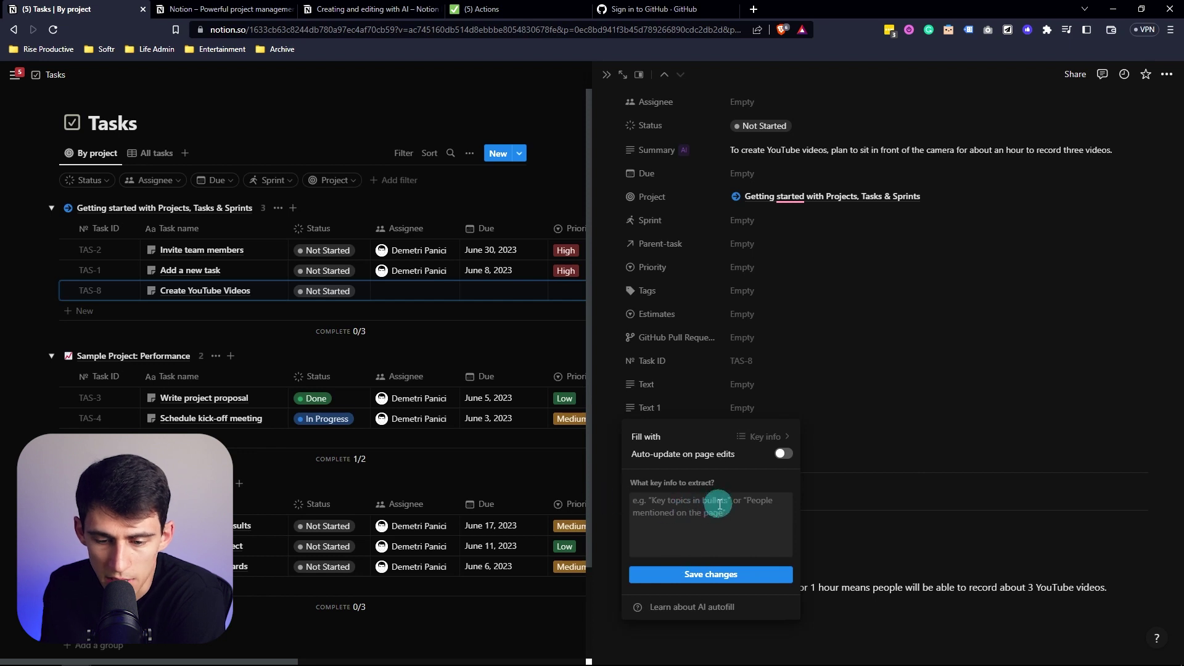
{"action": "left_click", "coordinate": [728, 517]}
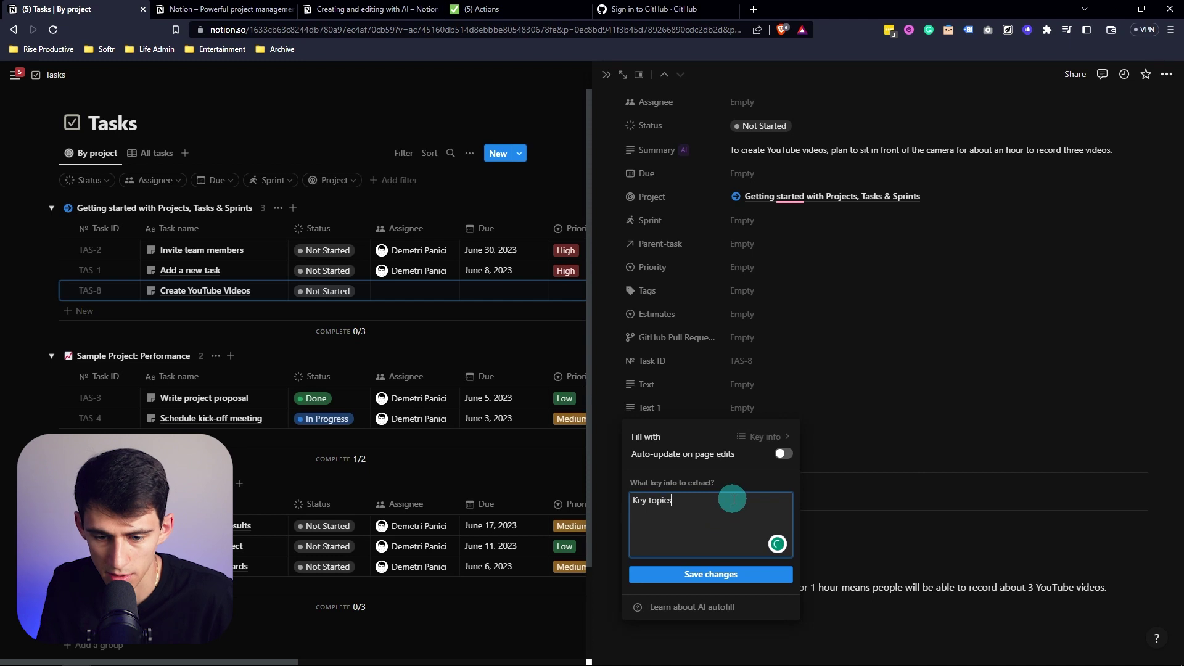
{"action": "type", "text": "Key topics in bullets"}
{"action": "left_click", "coordinate": [693, 574]}
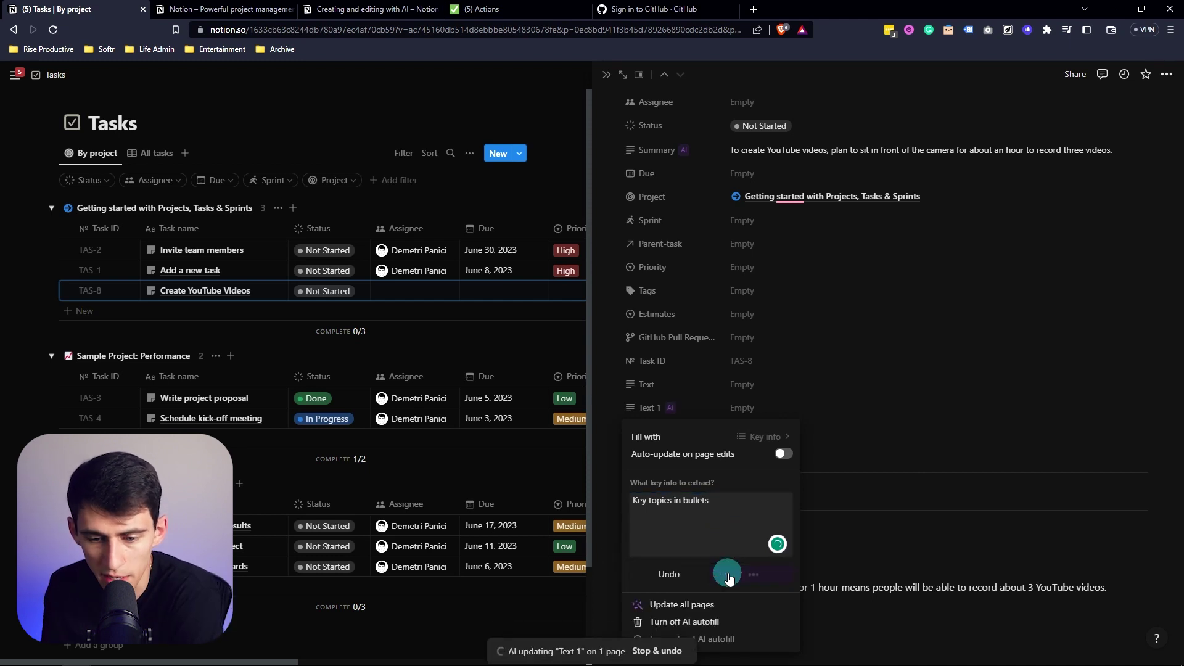
{"action": "type", "text": "Key Topics"}
{"action": "key", "text": "Return"}
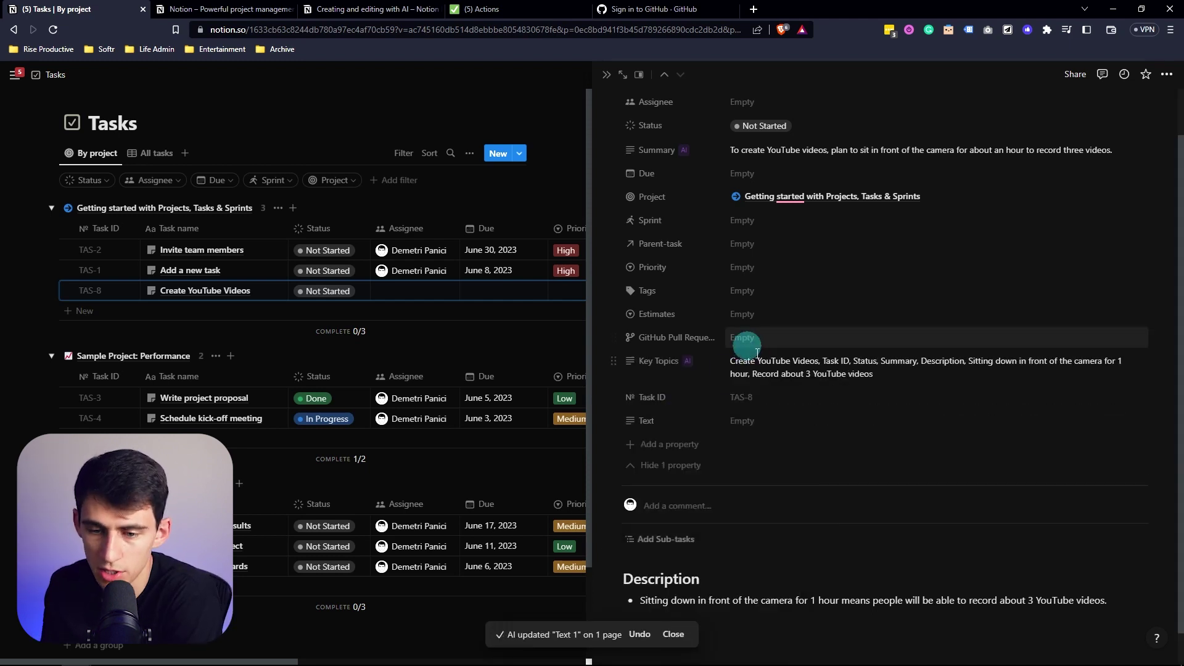
Step: Generate AI text below the description bullet with the prompt "what are 5 ways to create good youtube videos"
{"action": "scroll", "coordinate": [833, 290], "scroll_direction": "down", "scroll_amount": 1}
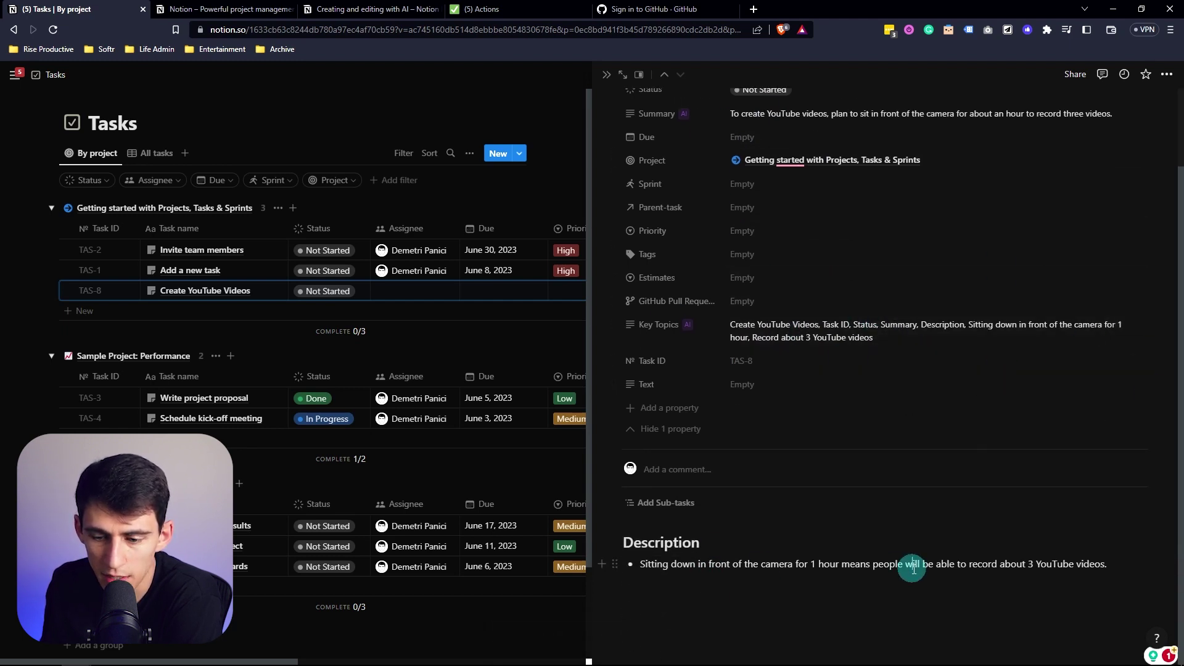
{"action": "left_click", "coordinate": [1145, 570]}
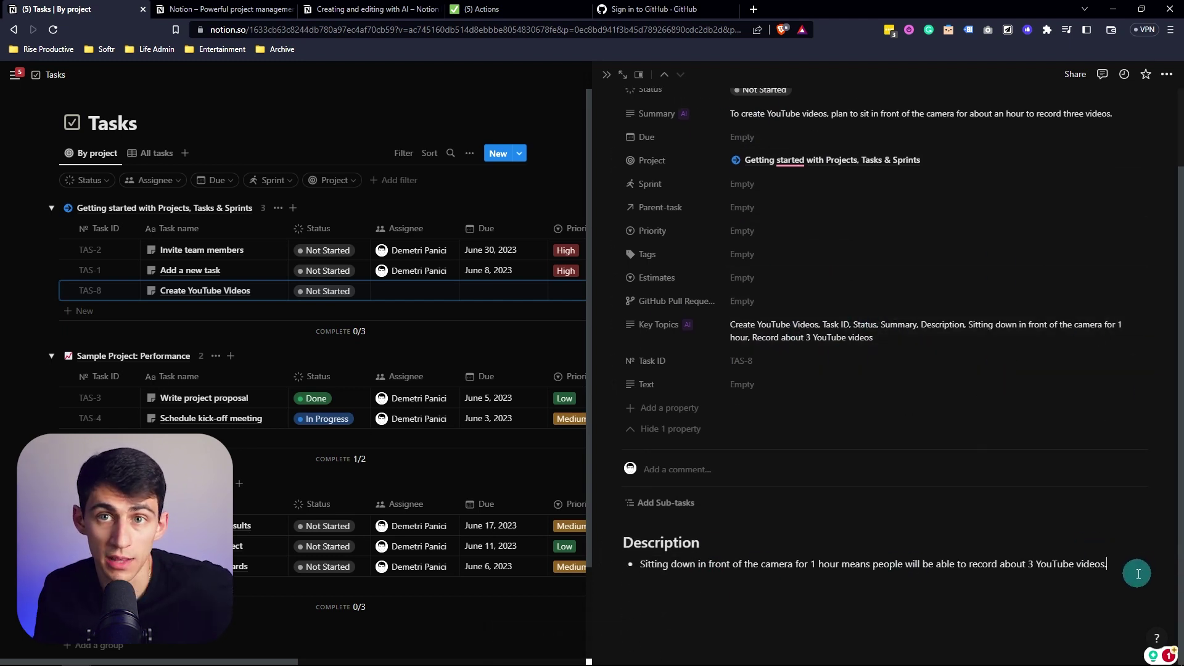
{"action": "type", "text": "/ai"}
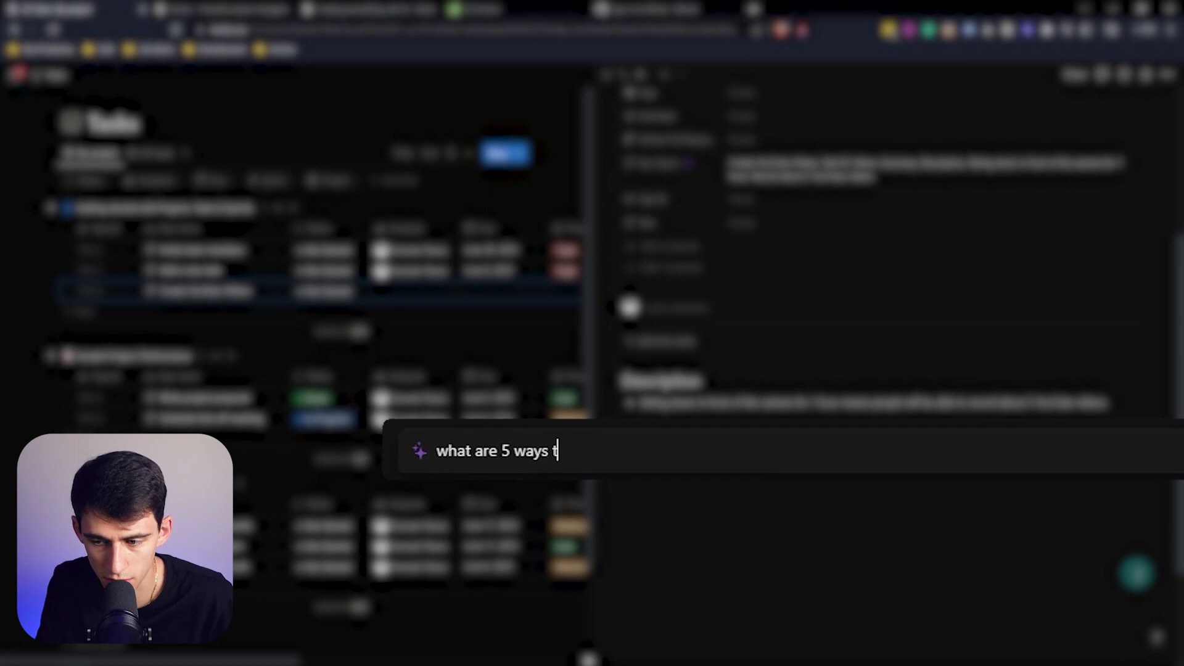
{"action": "type", "text": "ate good youtube videos"}
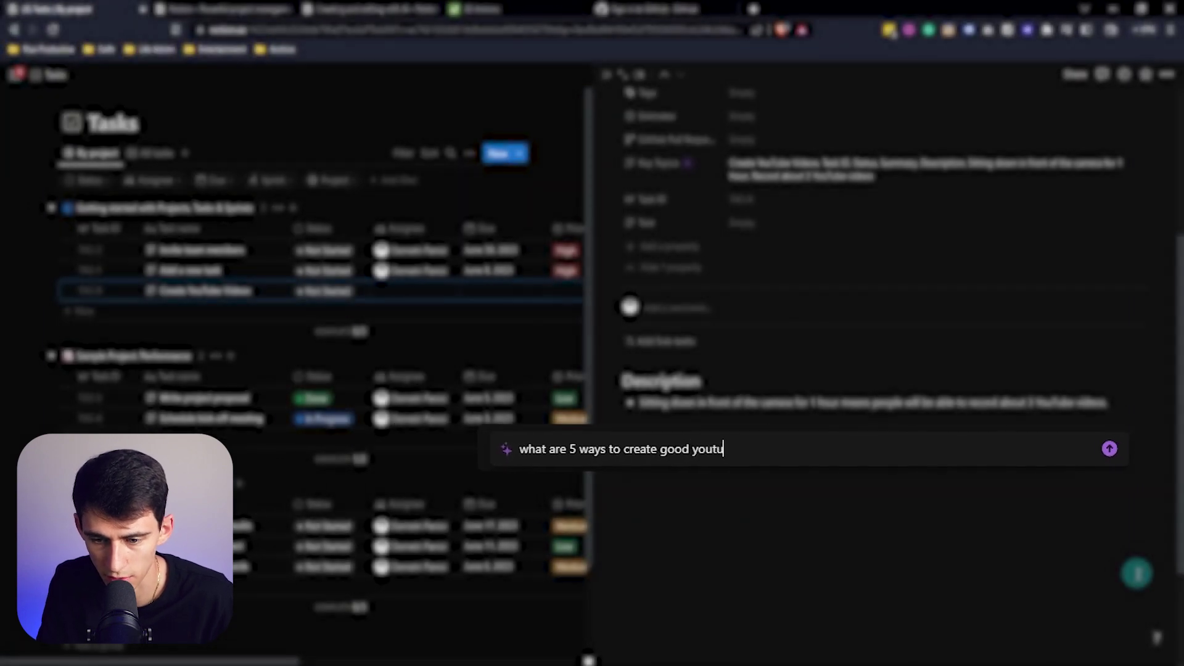
{"action": "key", "text": "Return"}
{"action": "left_click", "coordinate": [650, 527]}
Step: Regenerate the AI value of the Key Topics property from the expanded page content
{"action": "scroll", "coordinate": [678, 454], "scroll_direction": "up", "scroll_amount": 3}
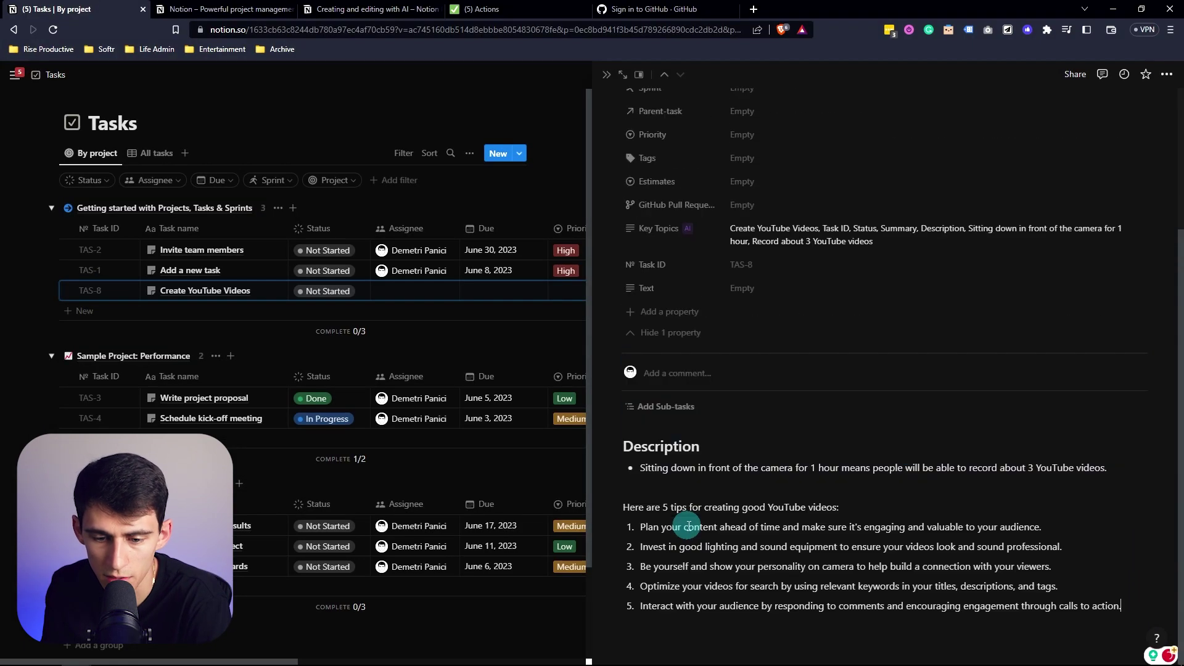
{"action": "left_click", "coordinate": [658, 352]}
{"action": "left_click", "coordinate": [660, 374]}
{"action": "left_click", "coordinate": [989, 355]}
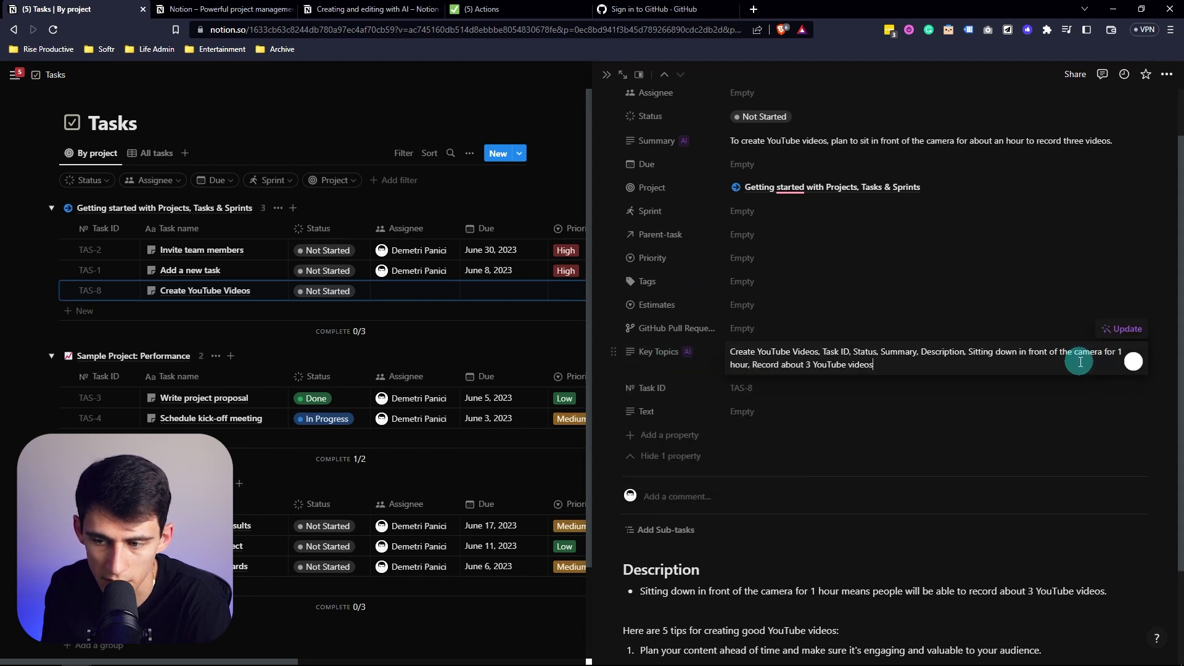
{"action": "left_click", "coordinate": [1122, 330]}
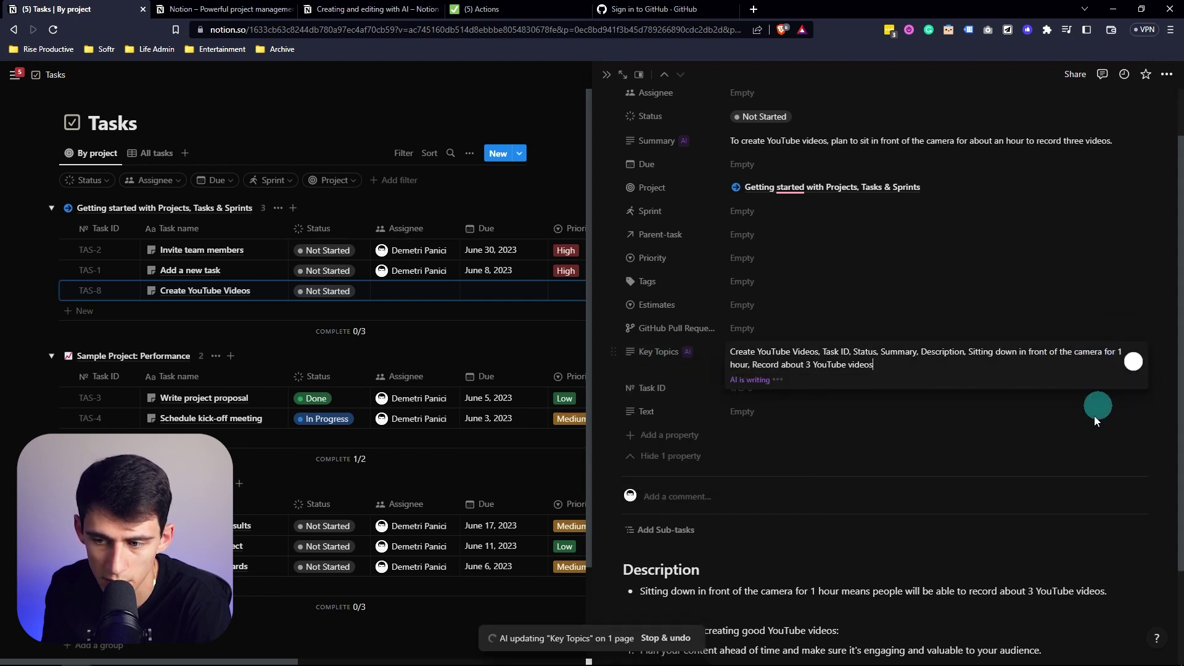
{"action": "scroll", "coordinate": [828, 396], "scroll_direction": "down", "scroll_amount": 4}
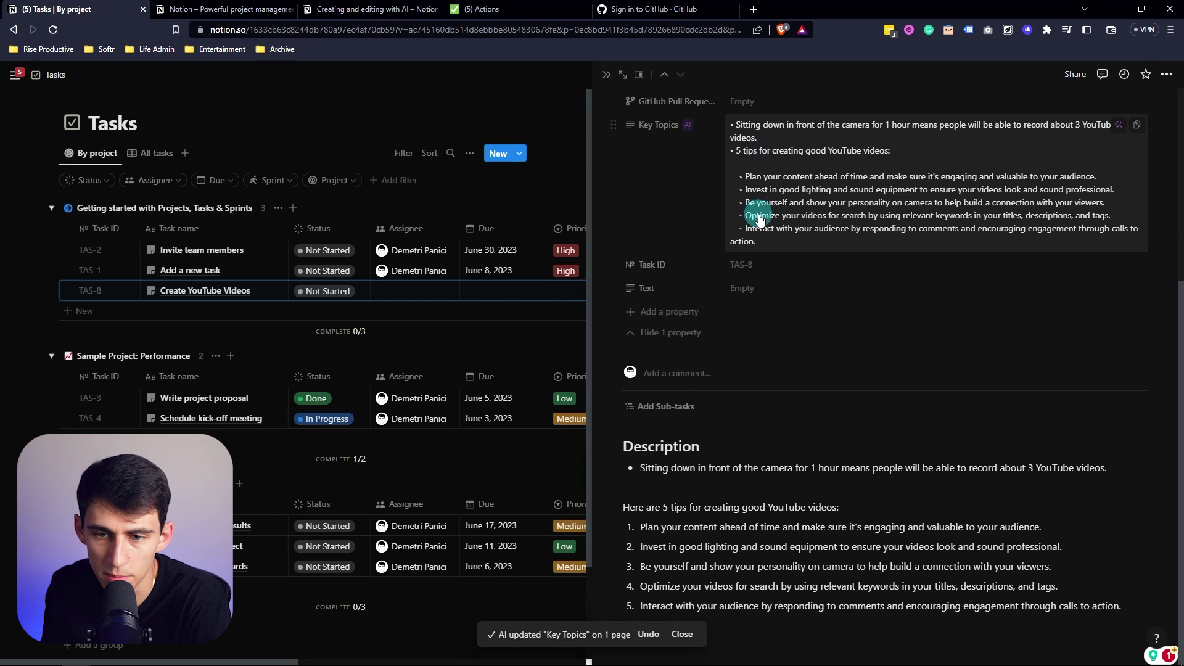
Step: Turn on auto-update on page edits for the Key Topics property's AI autofill and save the change
{"action": "scroll", "coordinate": [918, 306], "scroll_direction": "up", "scroll_amount": 1}
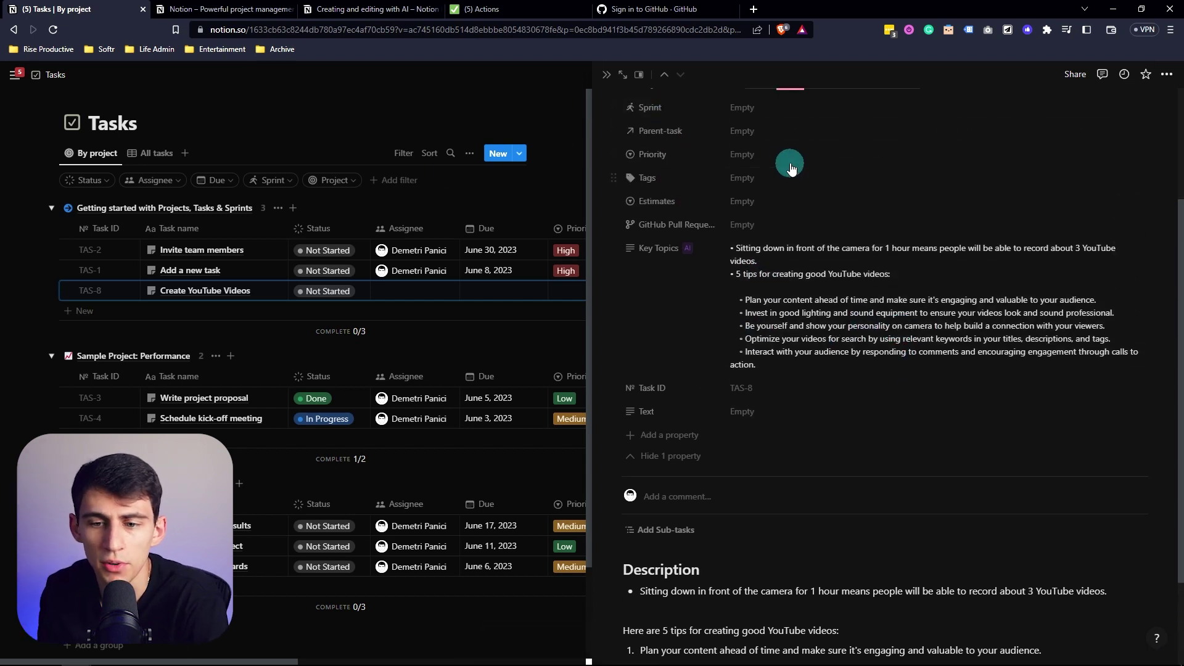
{"action": "left_click", "coordinate": [644, 411]}
{"action": "left_click", "coordinate": [658, 248]}
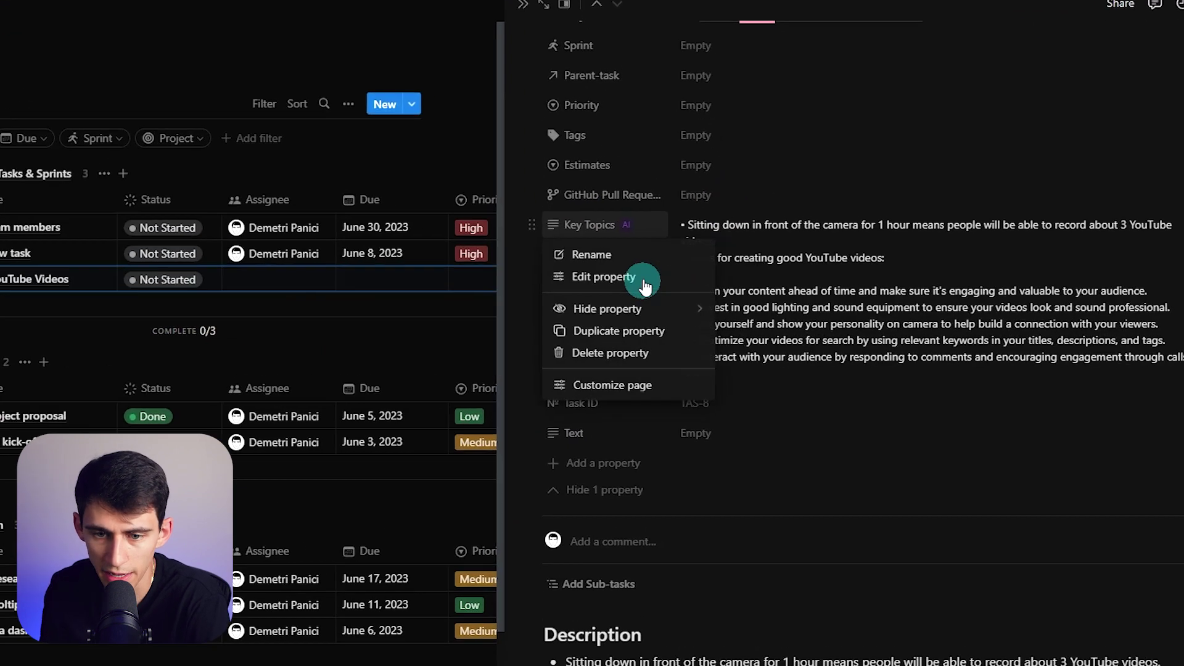
{"action": "left_click", "coordinate": [669, 288]}
{"action": "left_click", "coordinate": [749, 312]}
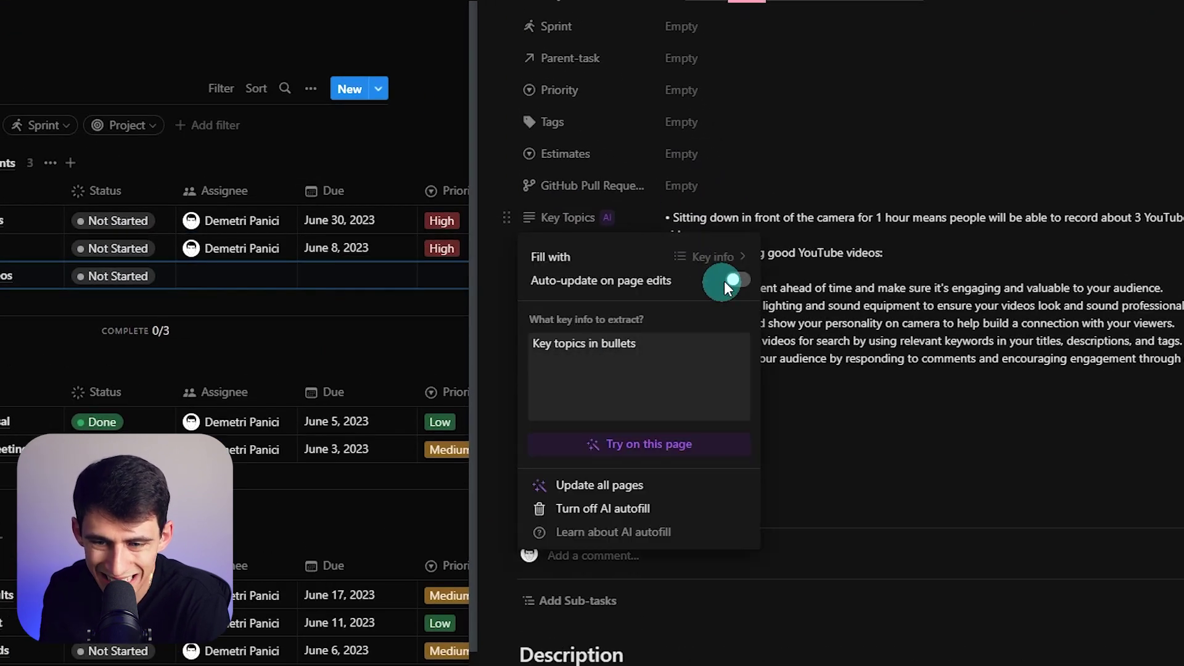
{"action": "left_click", "coordinate": [735, 281]}
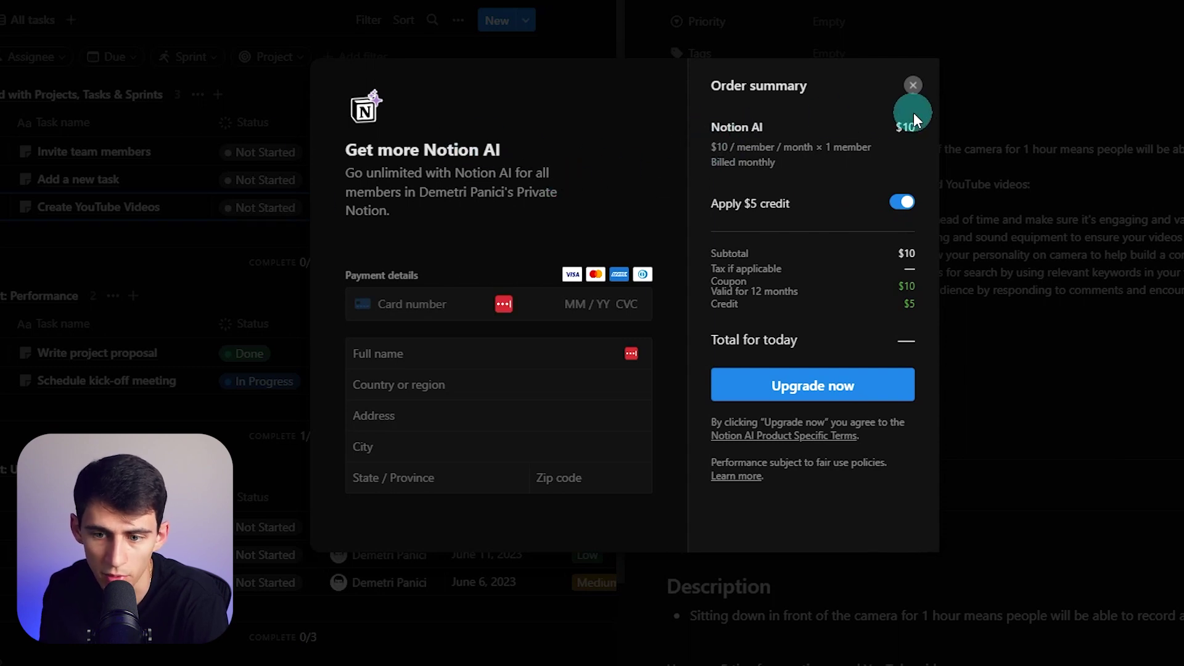
{"action": "key", "text": "Escape"}
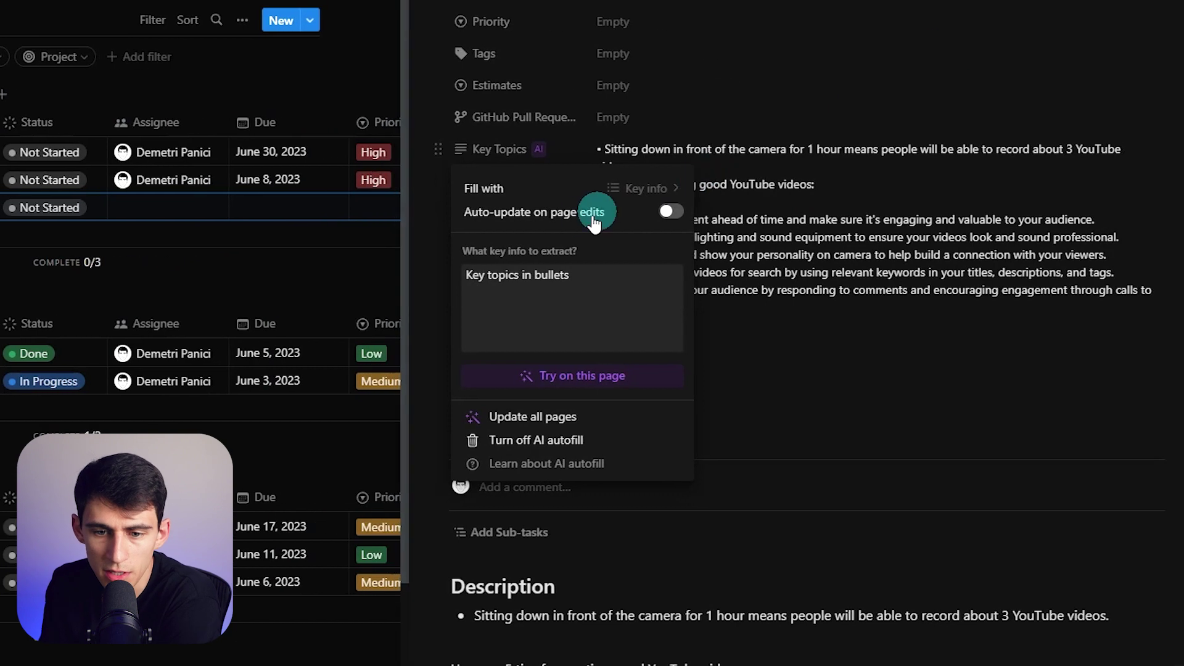
{"action": "left_click", "coordinate": [679, 217]}
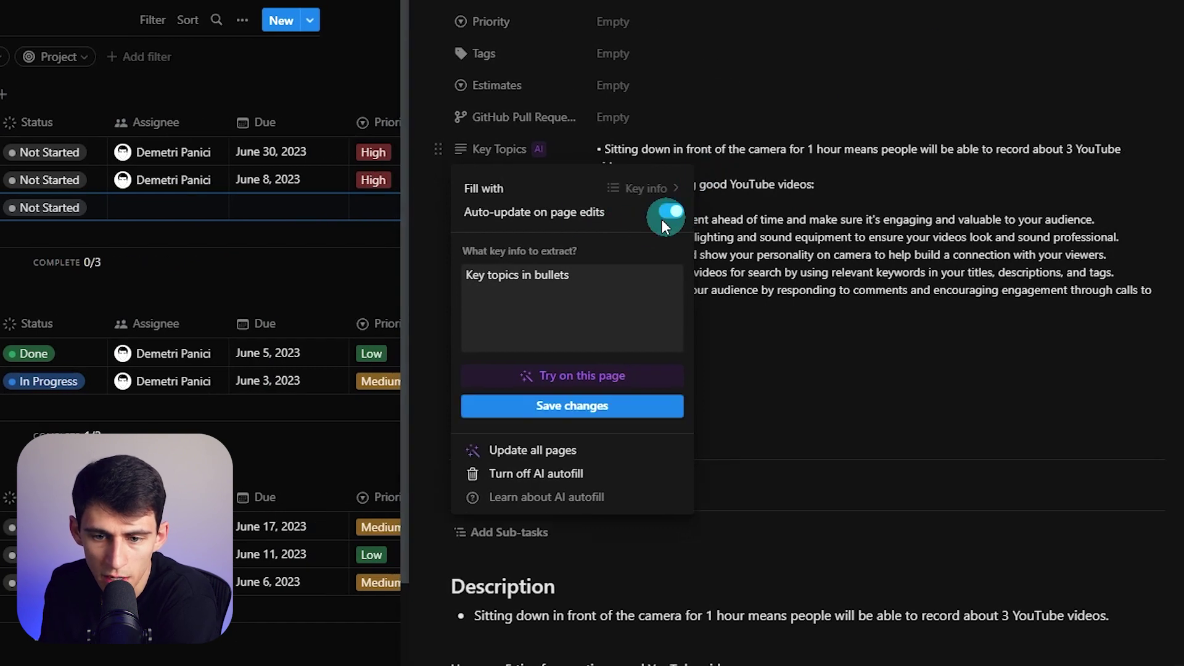
{"action": "left_click", "coordinate": [561, 403]}
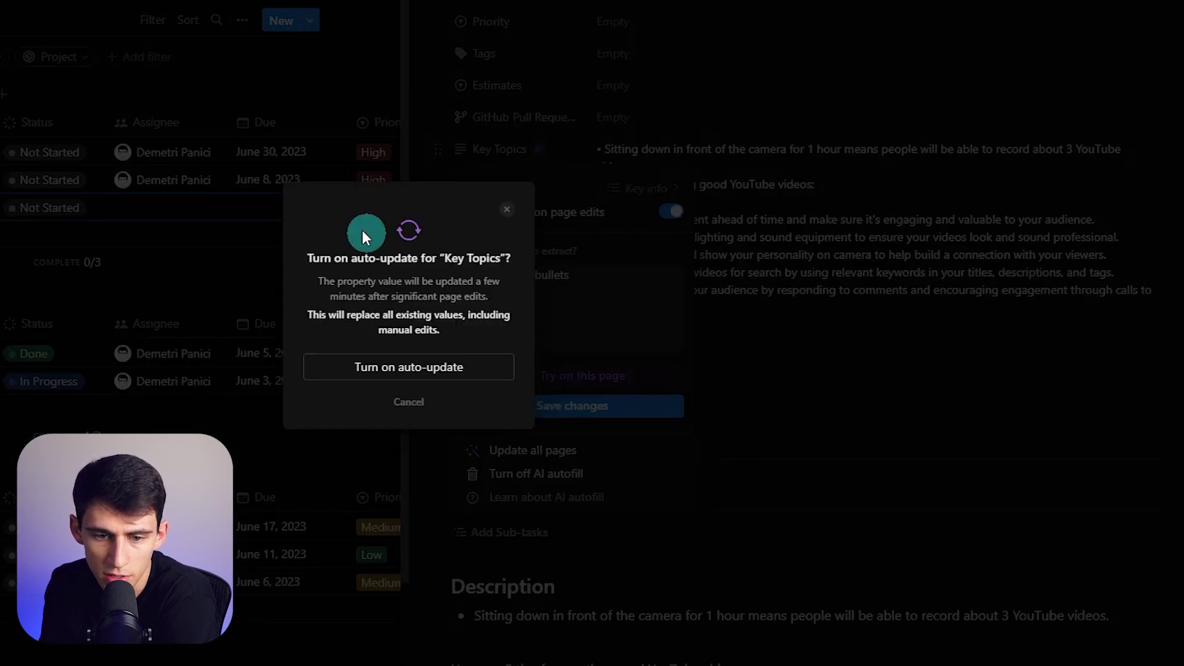
{"action": "left_click", "coordinate": [395, 366]}
{"action": "left_click", "coordinate": [799, 300]}
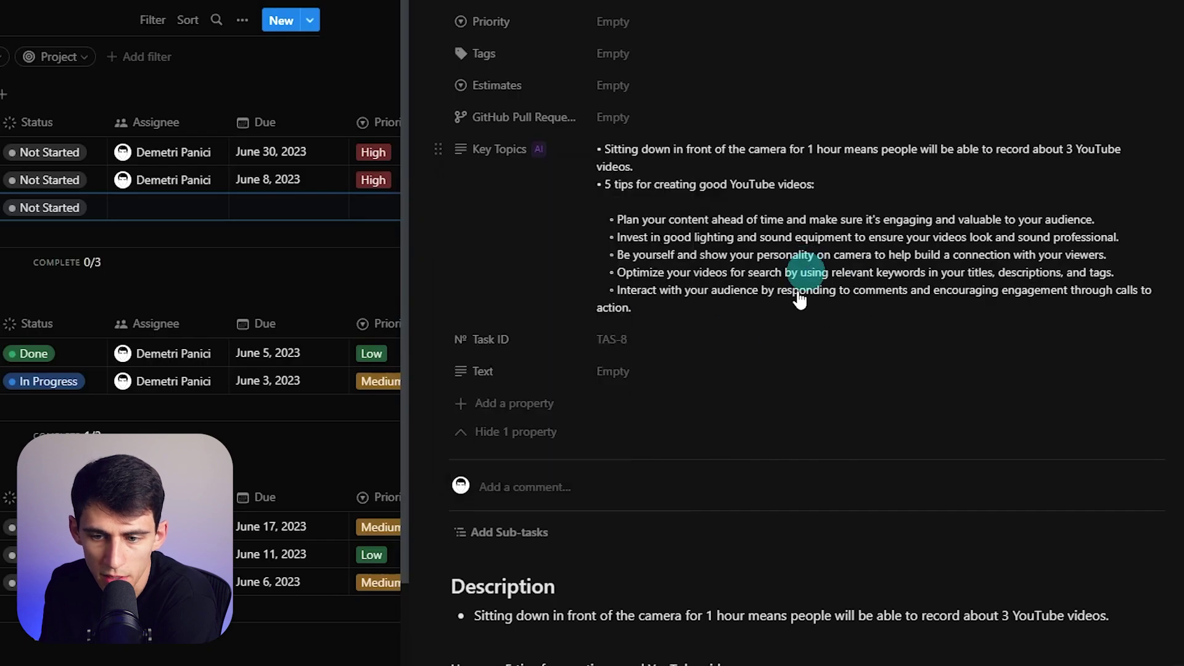
Step: Delete the generated intro line and five video tips from the task's description
{"action": "scroll", "coordinate": [672, 389], "scroll_direction": "down", "scroll_amount": 3}
{"action": "left_click_drag", "start_coordinate": [1146, 640], "coordinate": [426, 473]}
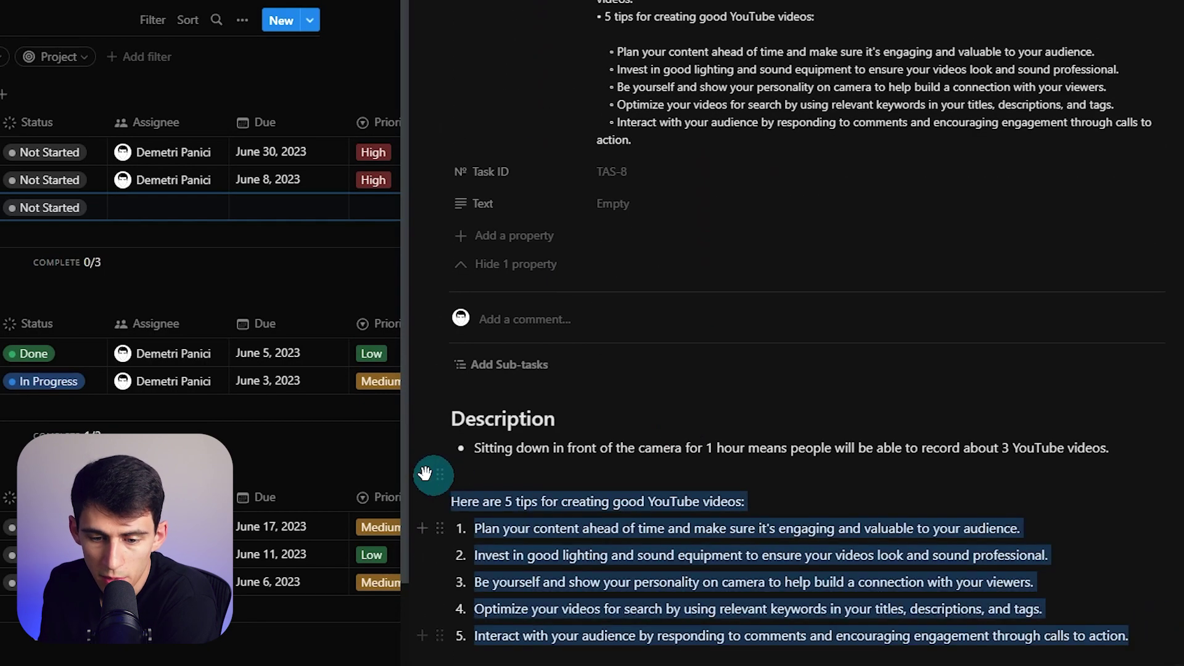
{"action": "scroll", "coordinate": [401, 468], "scroll_direction": "up", "scroll_amount": 4}
Step: Check the Key Topics property's AI autofill settings, including the auto-update option
{"action": "left_click", "coordinate": [532, 344]}
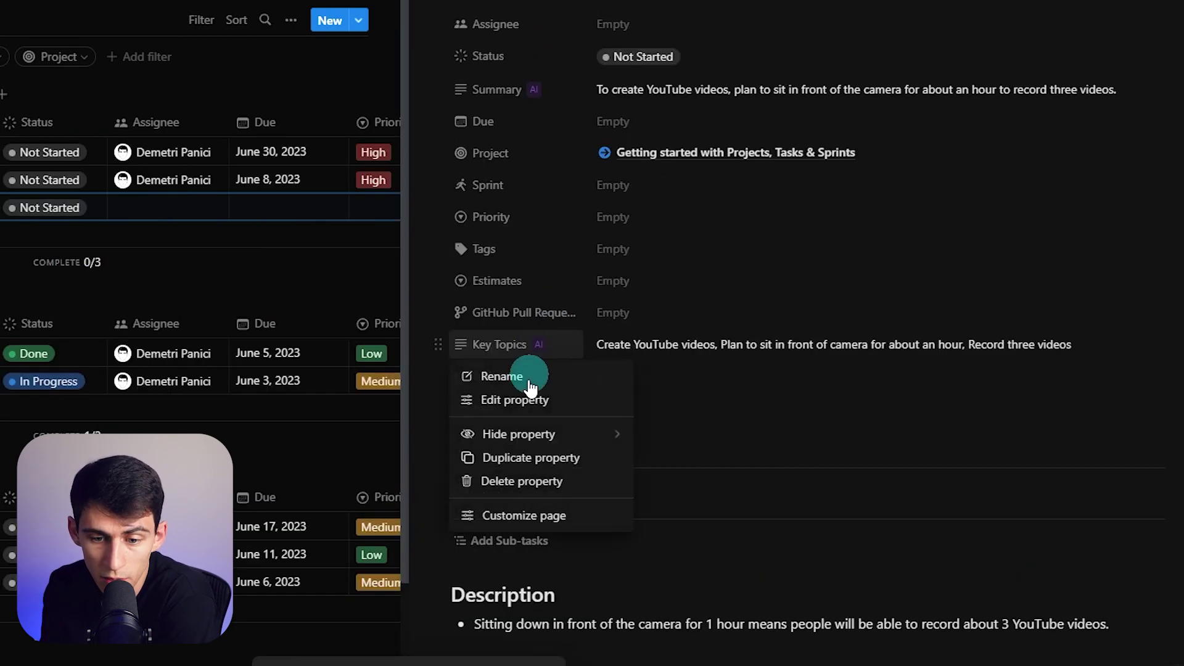
{"action": "left_click", "coordinate": [523, 399]}
{"action": "left_click", "coordinate": [639, 431]}
{"action": "left_click", "coordinate": [665, 409]}
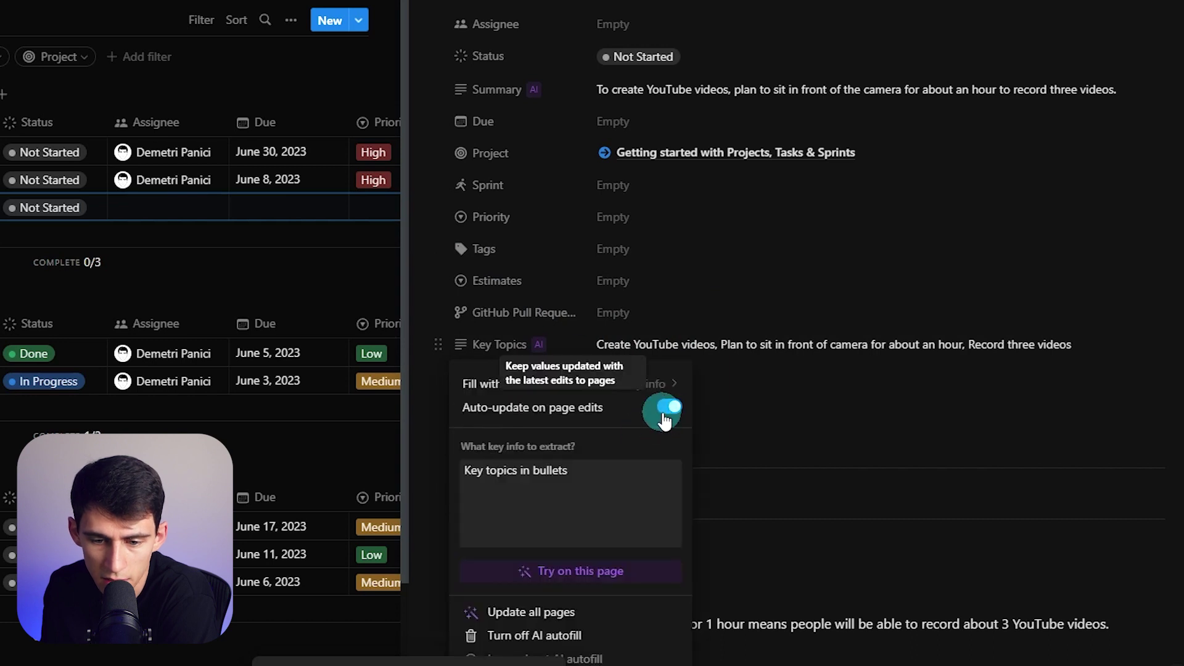
{"action": "left_click", "coordinate": [701, 491]}
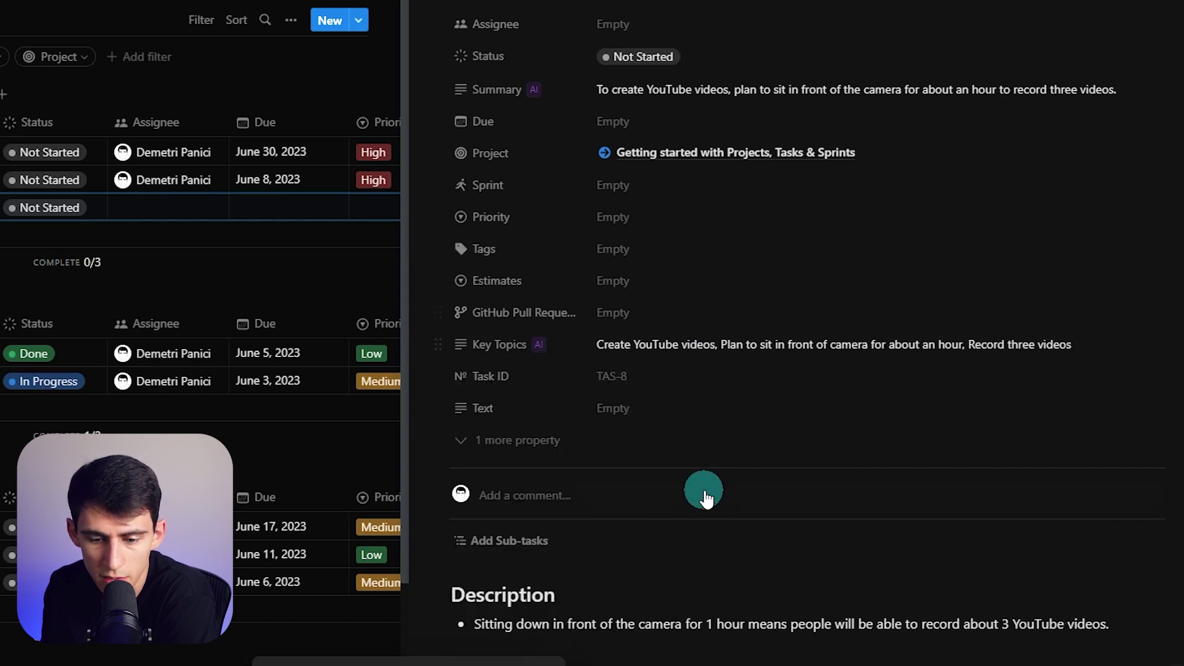
Step: Move the Text property above Task ID in the task's property list
{"action": "scroll", "coordinate": [705, 308], "scroll_direction": "down", "scroll_amount": 1}
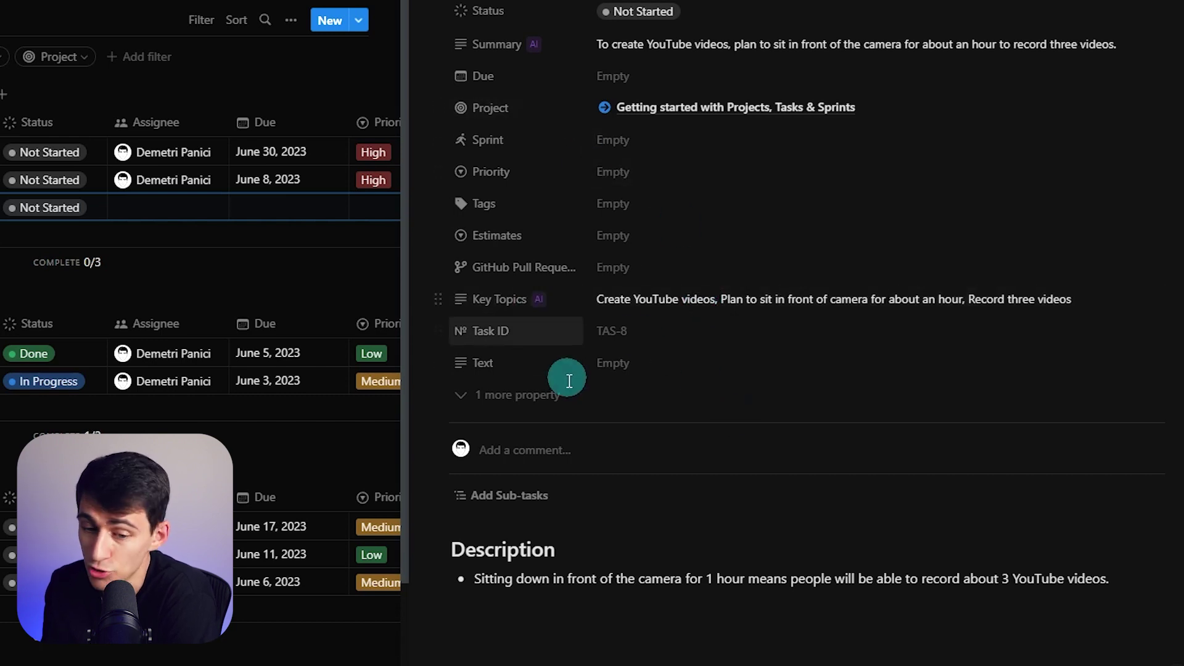
{"action": "left_click", "coordinate": [518, 366]}
{"action": "left_click", "coordinate": [519, 368]}
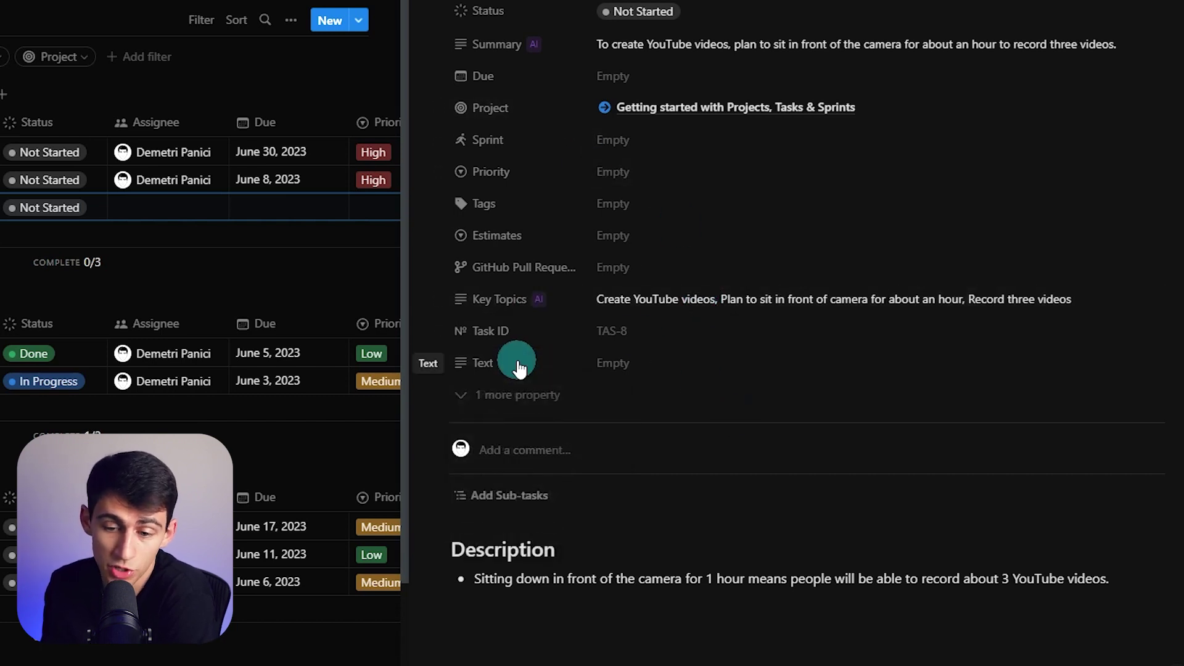
{"action": "left_click_drag", "start_coordinate": [520, 368], "coordinate": [526, 338]}
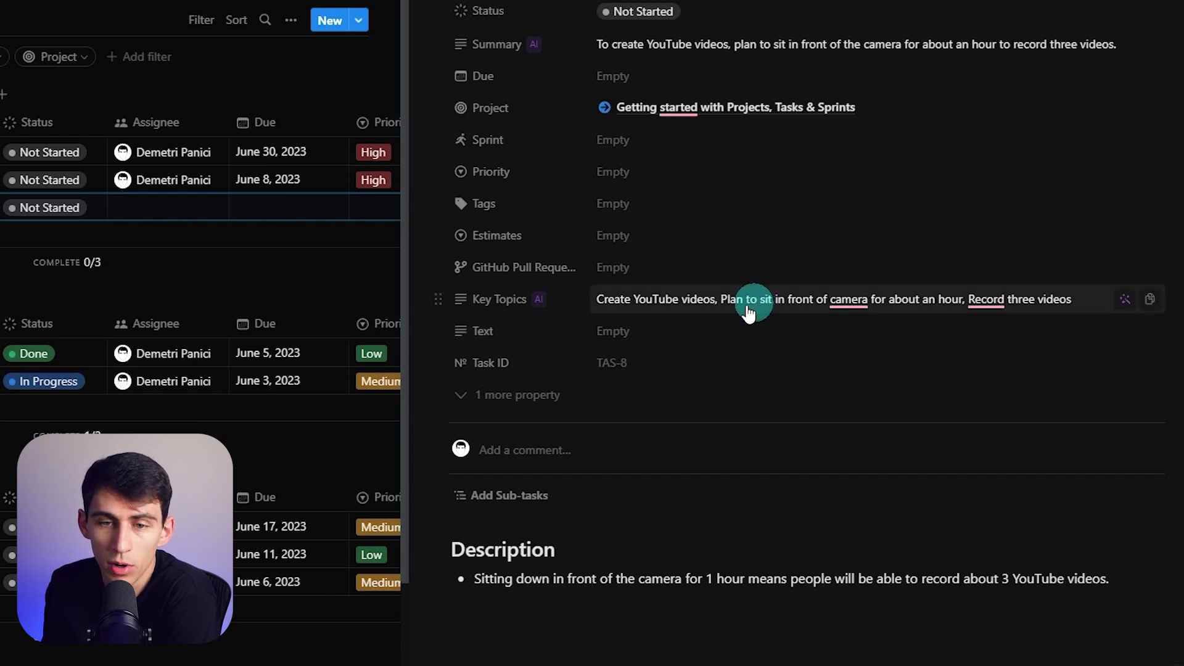
Step: Set the Text property's AI autofill to auto-updating Custom autofill with the prompt "Create ideas for other tasks based on this tasks information."
{"action": "left_click", "coordinate": [512, 333]}
{"action": "left_click", "coordinate": [516, 386]}
{"action": "left_click", "coordinate": [528, 426]}
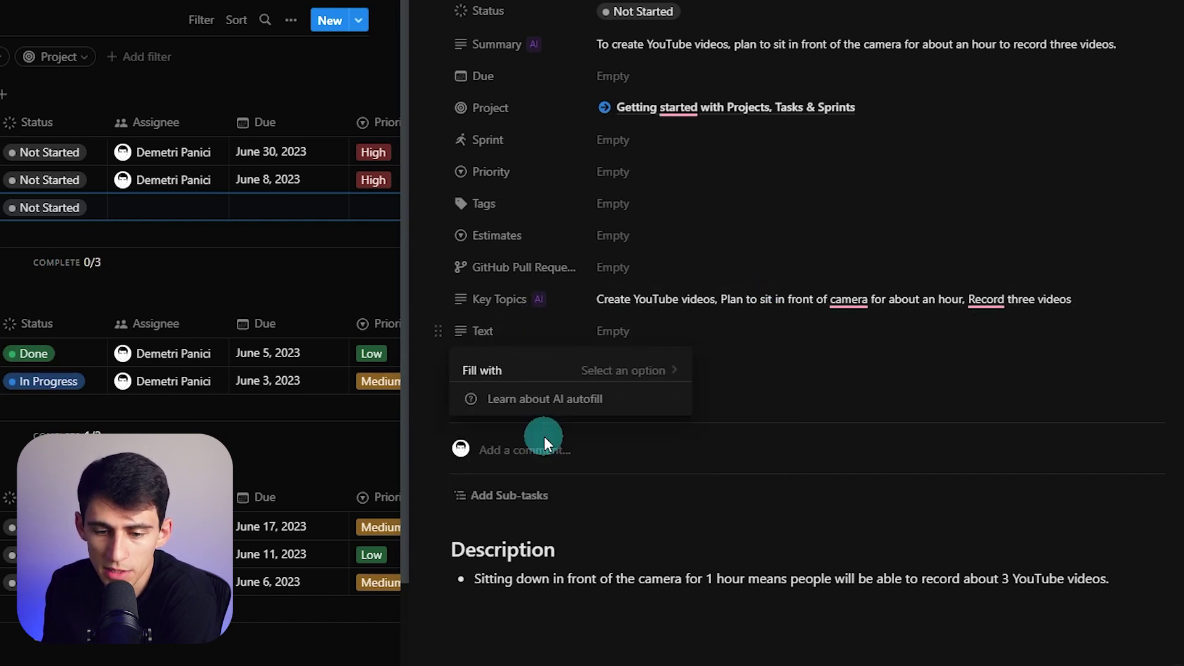
{"action": "left_click", "coordinate": [586, 372]}
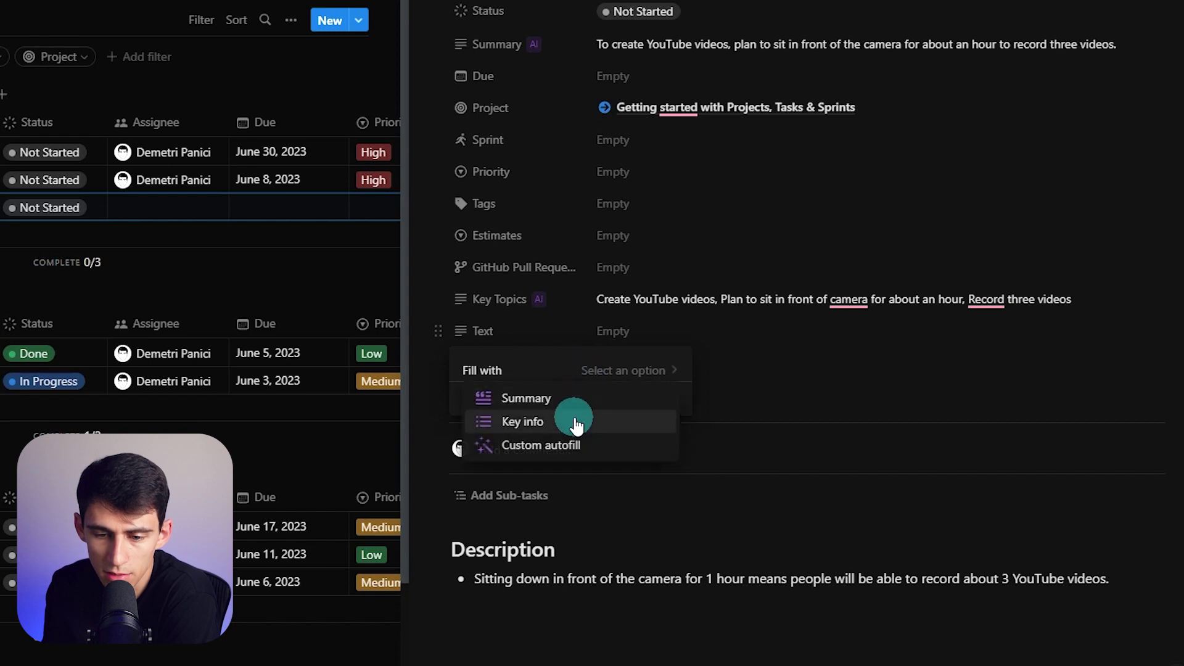
{"action": "left_click", "coordinate": [565, 439]}
{"action": "left_click", "coordinate": [556, 490]}
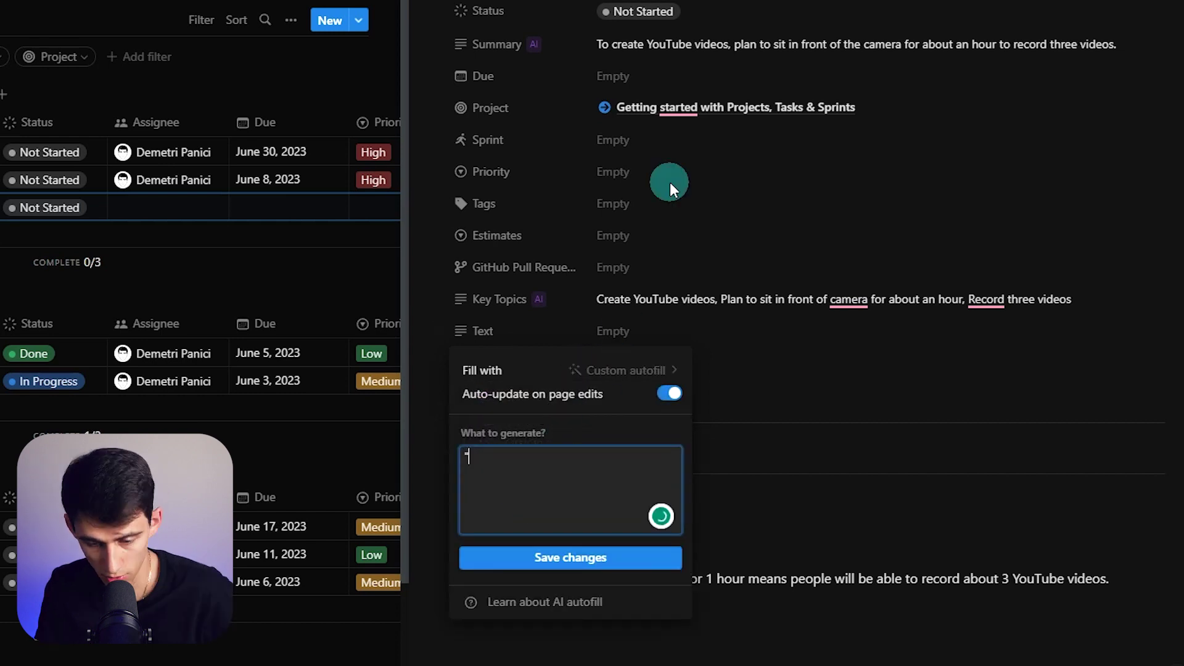
{"action": "type", "text": "\"Create ideas"}
{"action": "key", "text": "ctrl+a"}
{"action": "key", "text": "BackSpace"}
{"action": "type", "text": "Crea"}
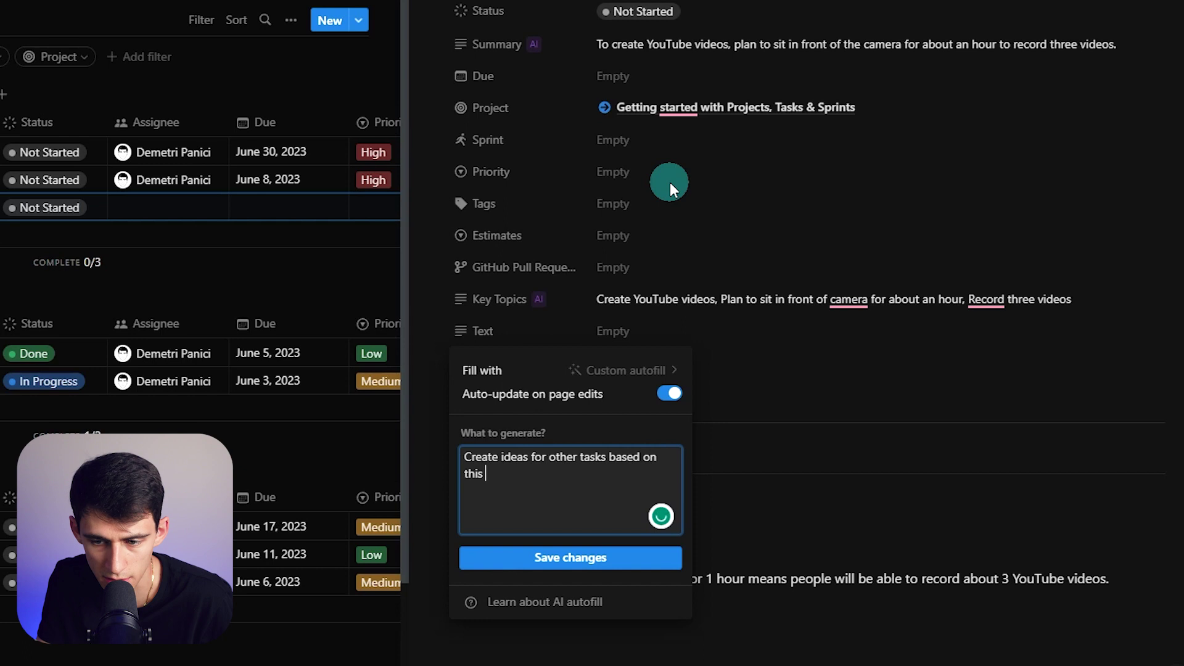
{"action": "type", "text": "tion."}
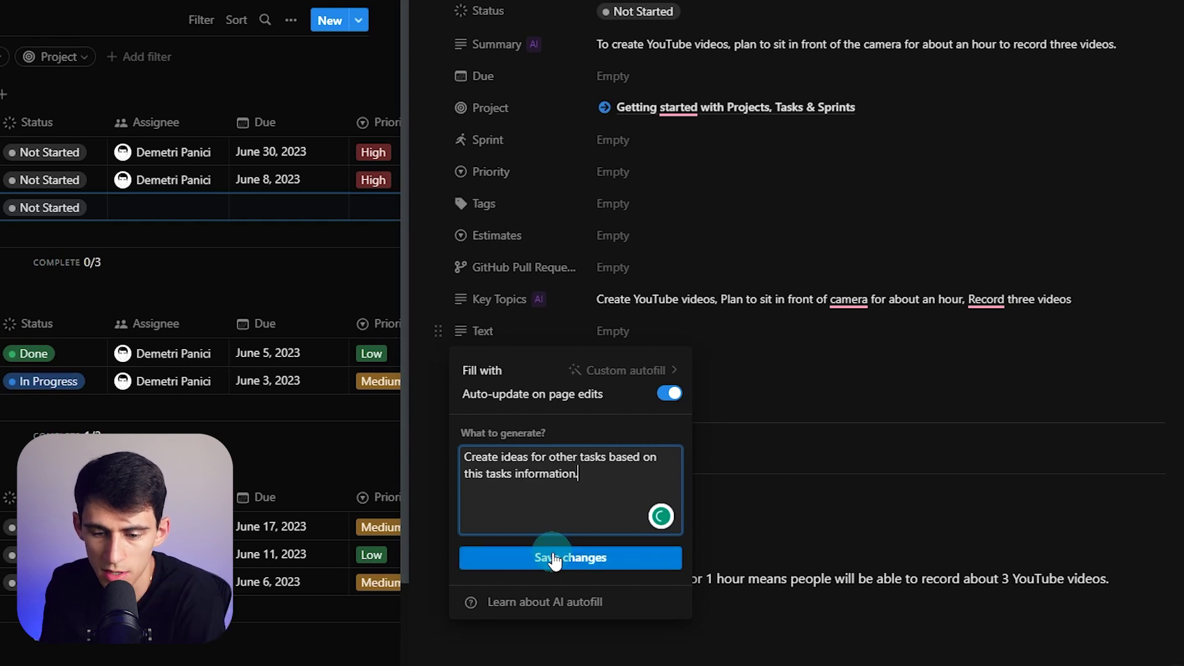
{"action": "left_click", "coordinate": [552, 555]}
{"action": "left_click", "coordinate": [412, 368]}
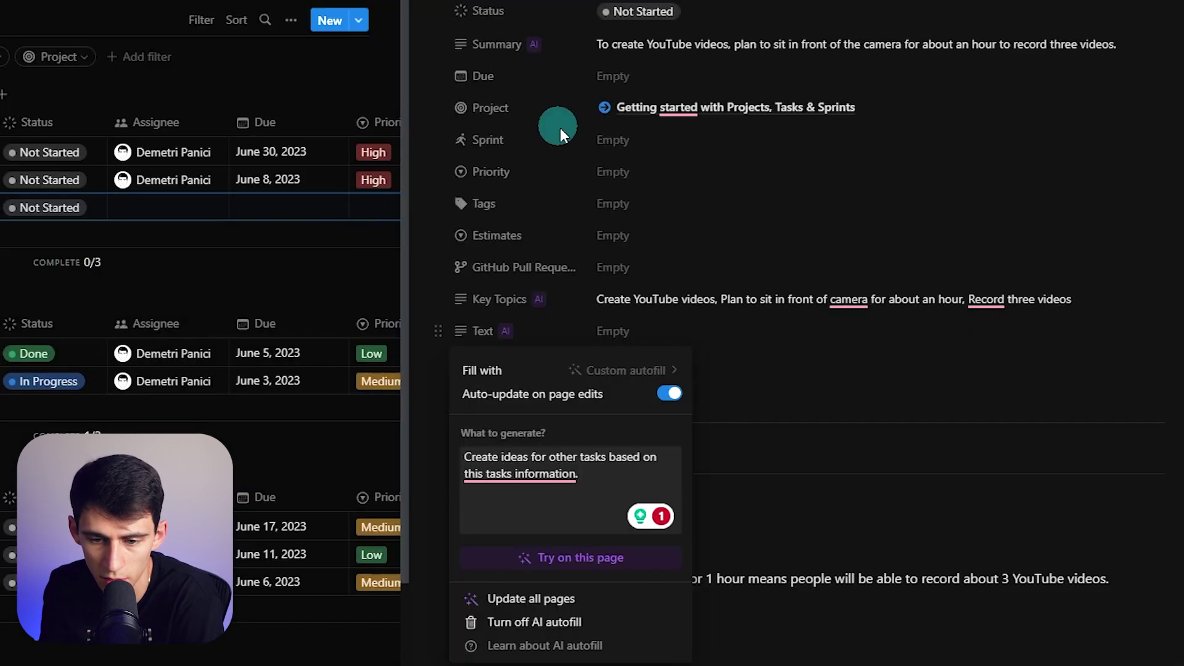
Step: Rename the Text property to "Possible Tasks"
{"action": "left_click", "coordinate": [487, 333]}
{"action": "left_click", "coordinate": [494, 362]}
{"action": "left_click", "coordinate": [500, 360]}
{"action": "key", "text": "BackSpace"}
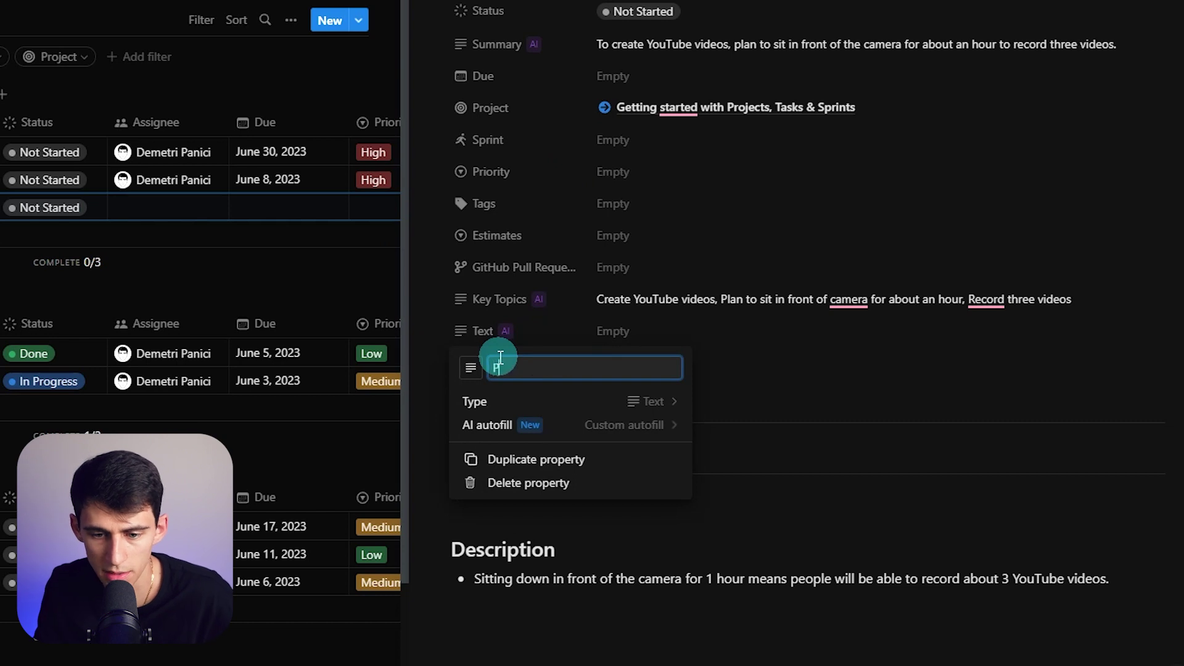
{"action": "key", "text": "Return"}
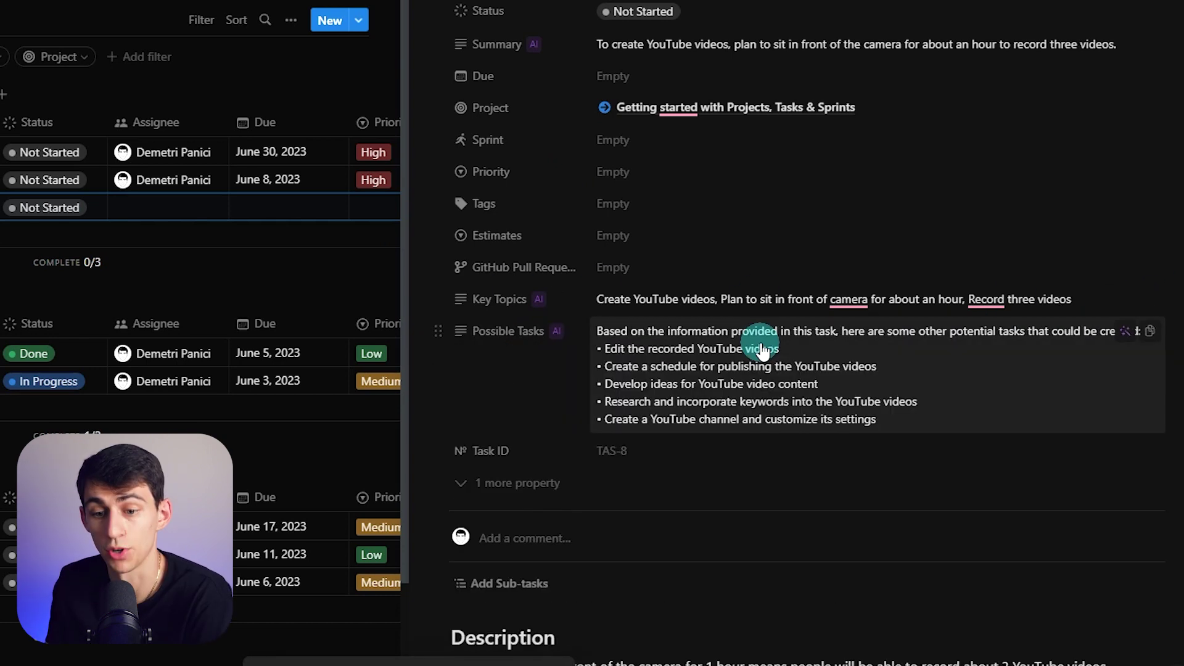
Step: Review the Possible Tasks suggestions and examine the Priority property's type and options
{"action": "scroll", "coordinate": [763, 350], "scroll_direction": "up", "scroll_amount": 1}
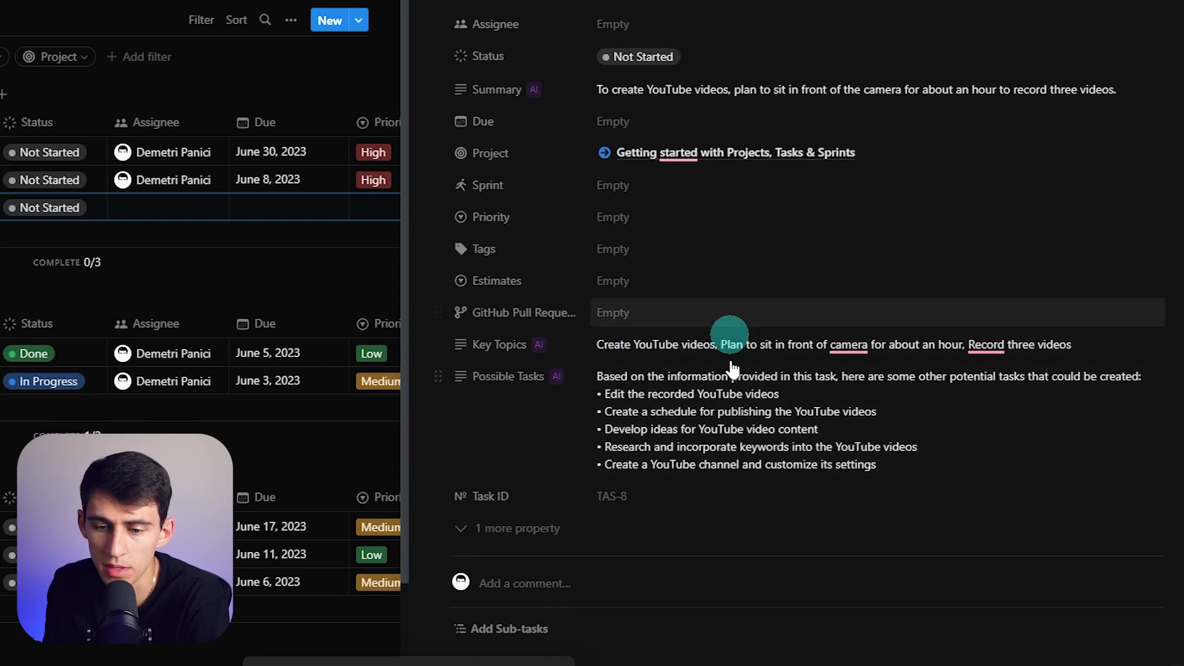
{"action": "scroll", "coordinate": [642, 377], "scroll_direction": "down", "scroll_amount": 2}
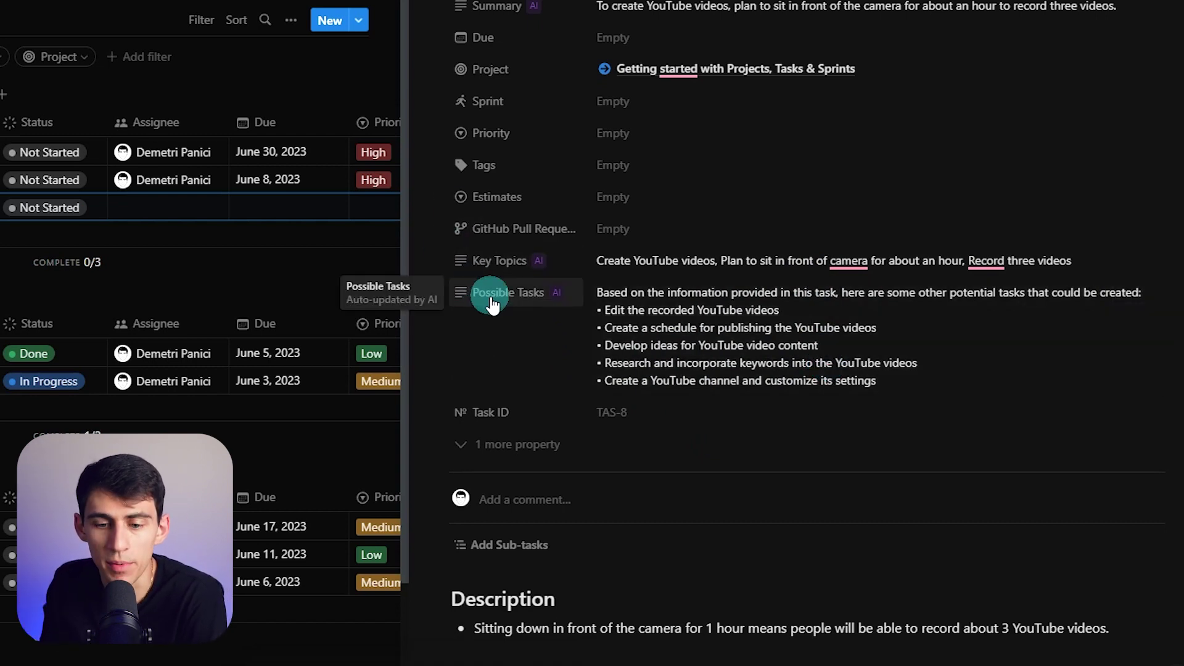
{"action": "left_click", "coordinate": [492, 133]}
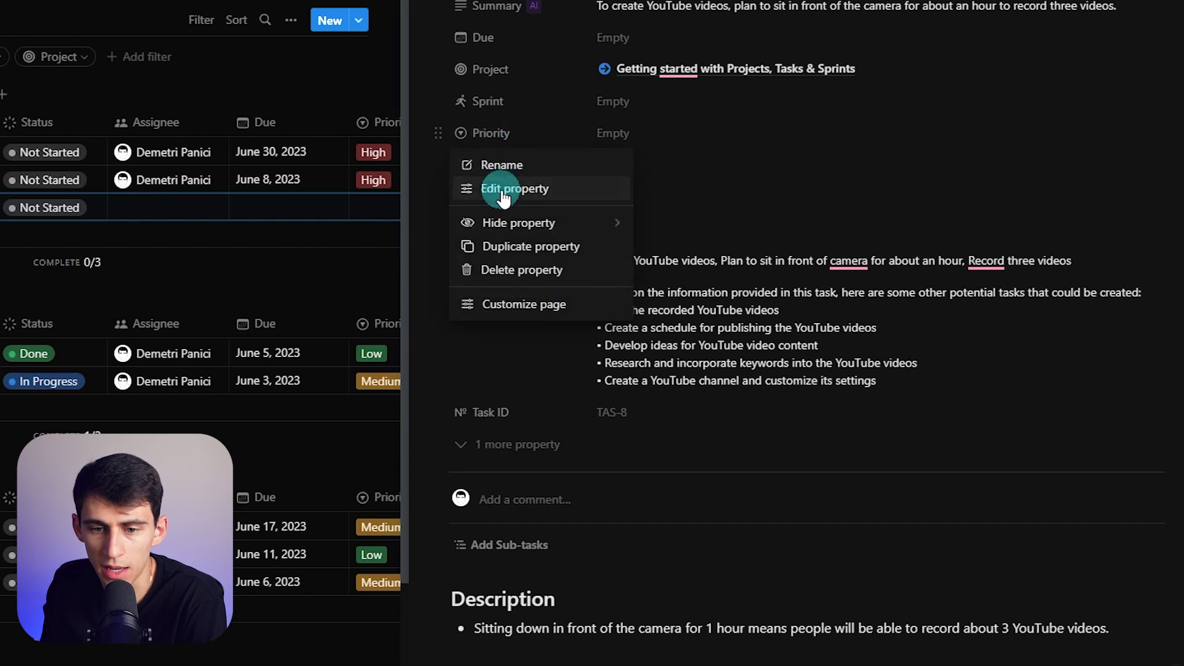
{"action": "left_click", "coordinate": [504, 191]}
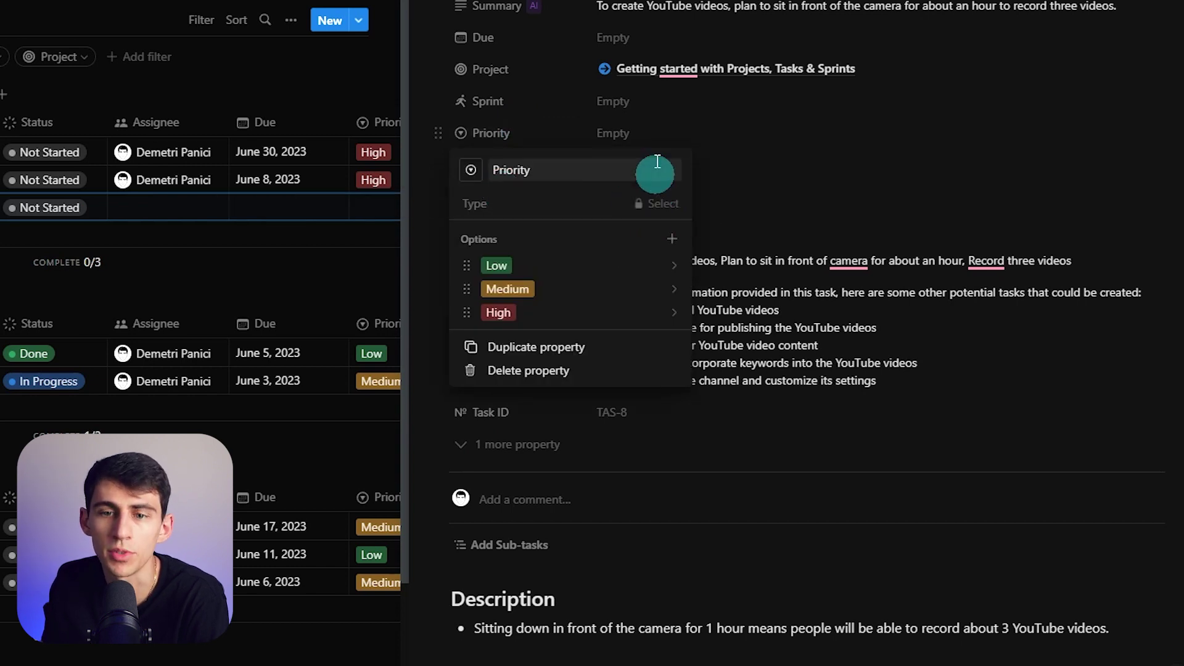
{"action": "left_click", "coordinate": [631, 97]}
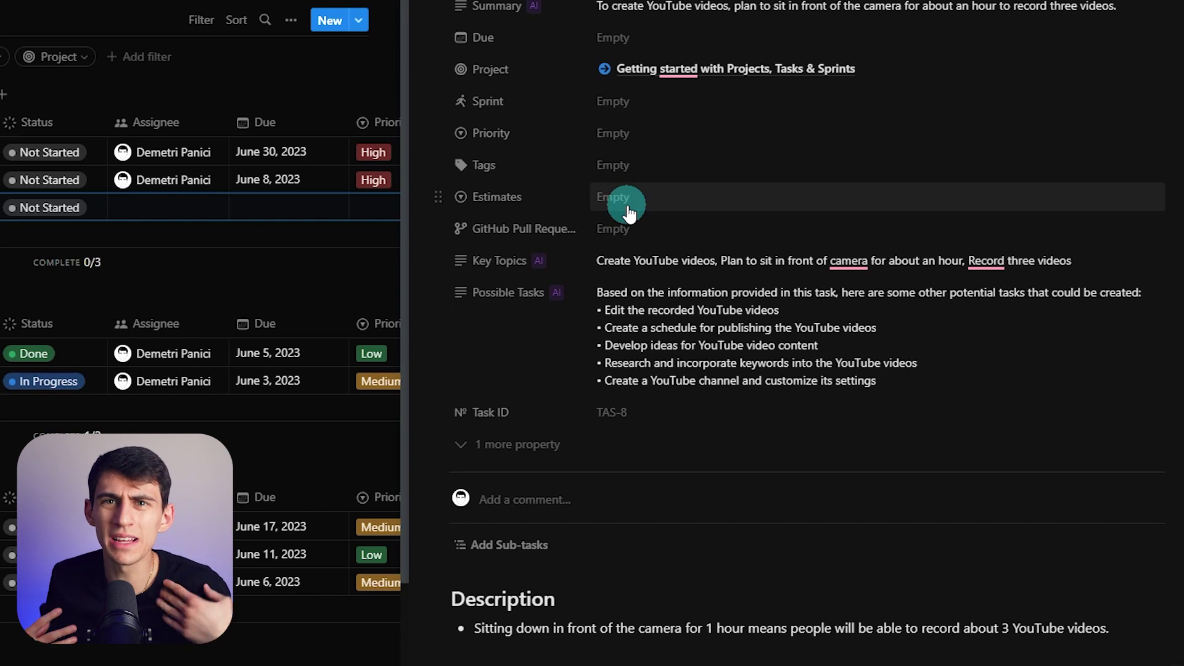
{"action": "scroll", "coordinate": [783, 525], "scroll_direction": "down", "scroll_amount": 1}
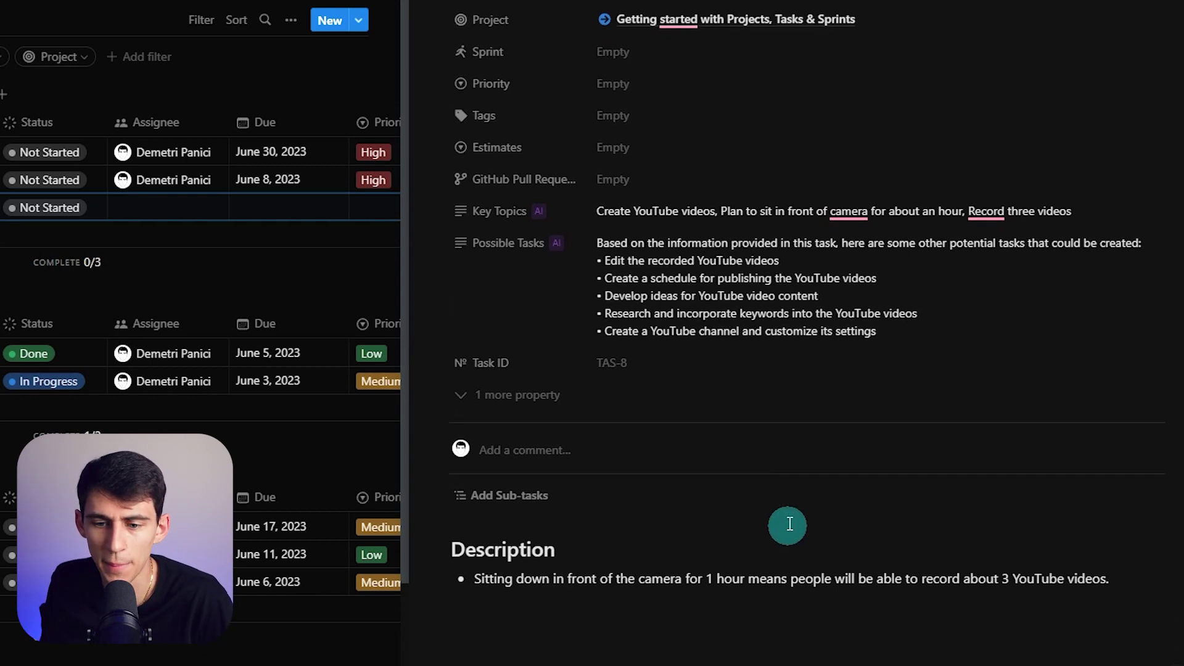
{"action": "mouse_move", "coordinate": [526, 253]}
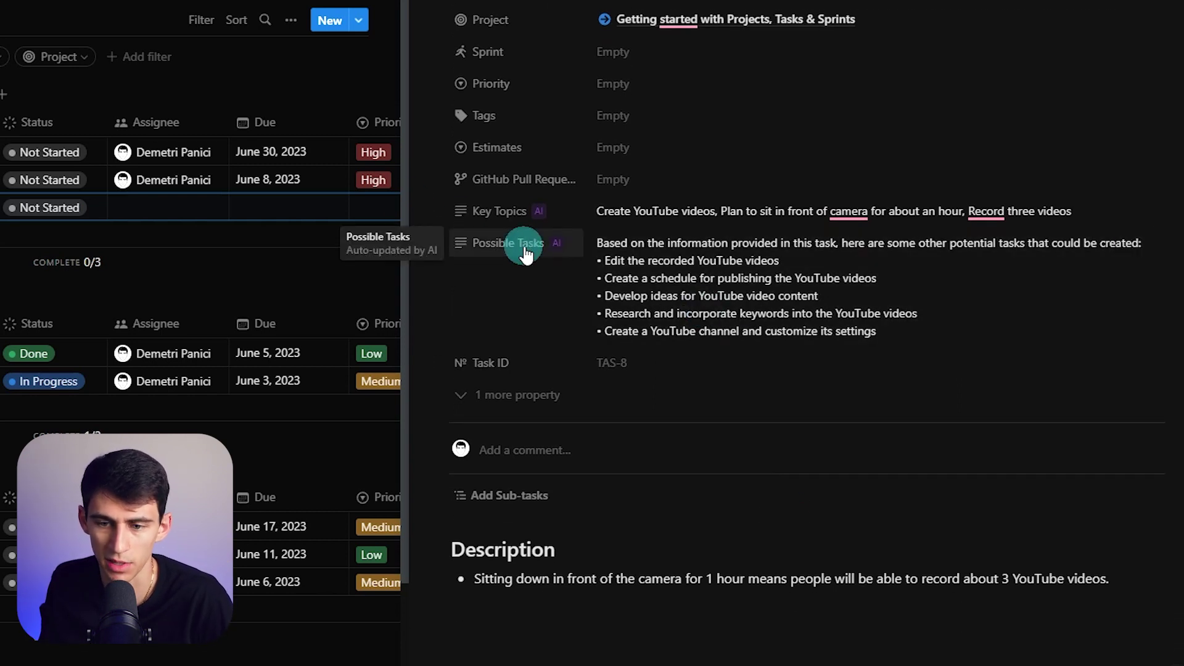